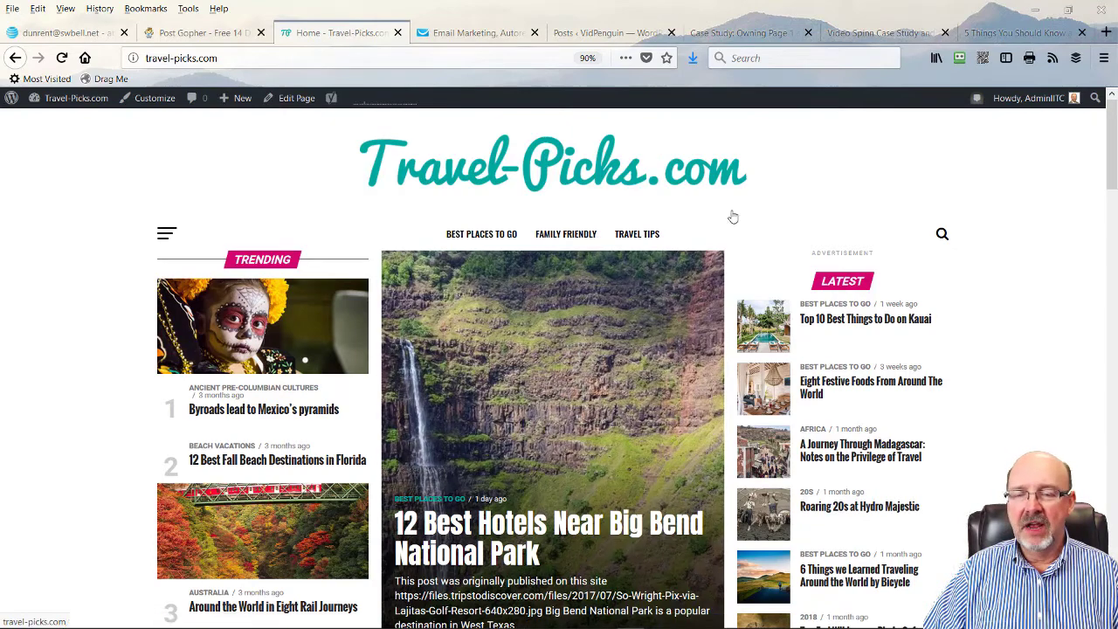
Look over the travel-picks.com home page and open the trending post "Byroads lead to Mexico's pyramids".
scroll(603, 428, down, 3)
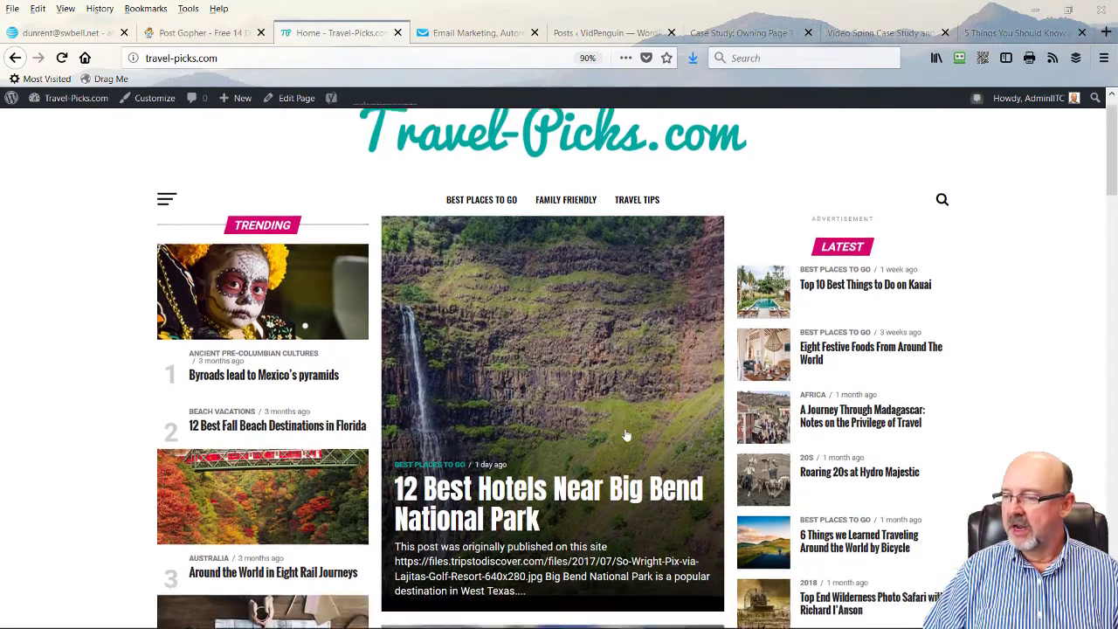
scroll(547, 387, down, 6)
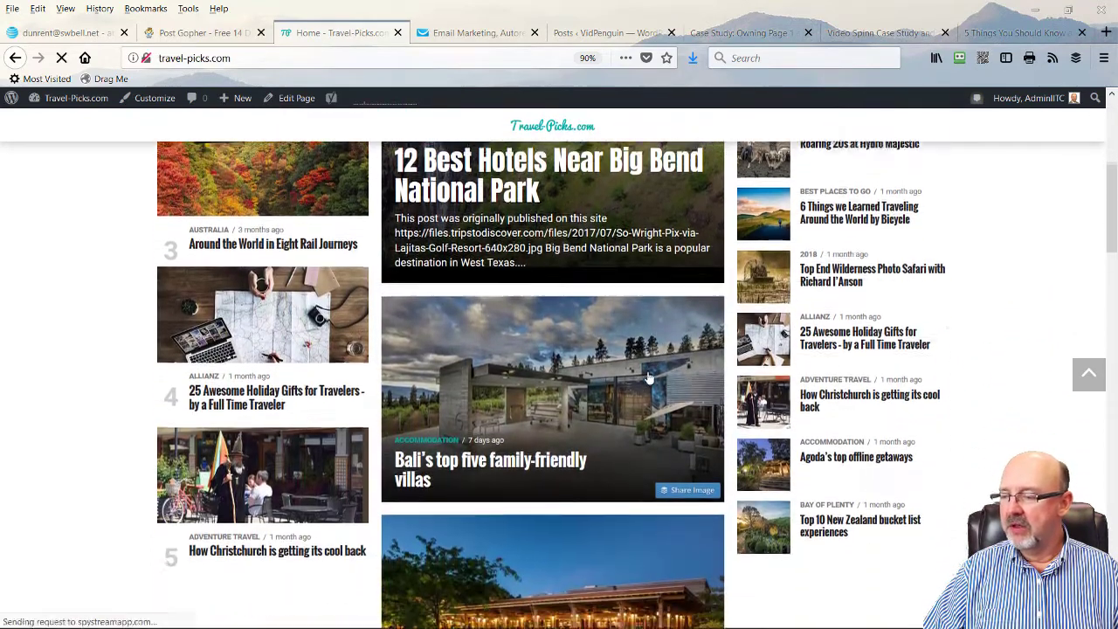
key(F5)
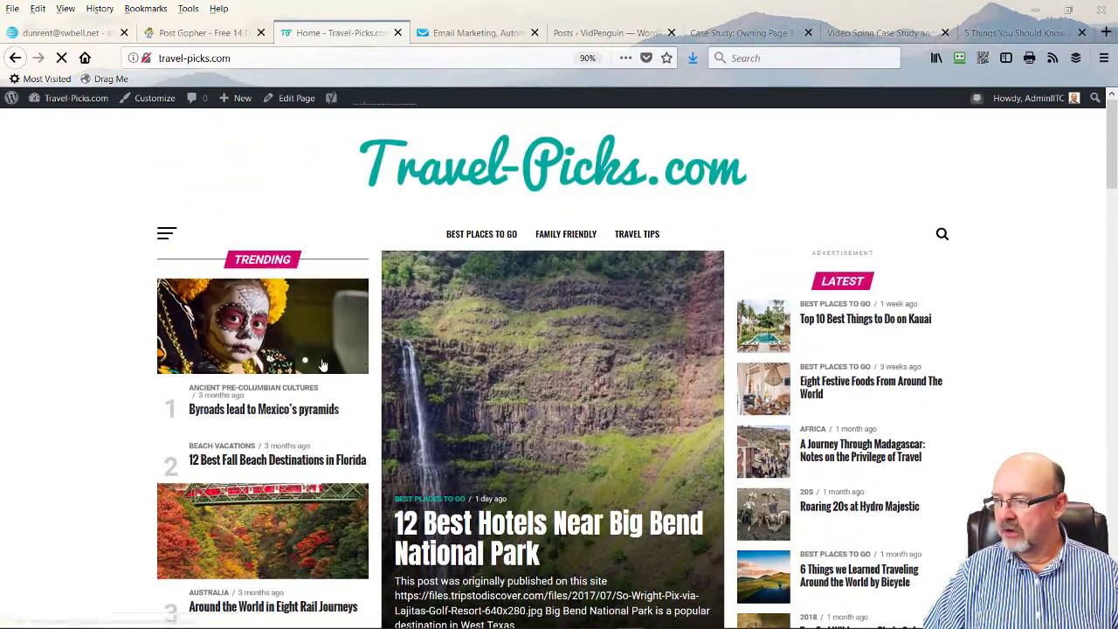
click(323, 365)
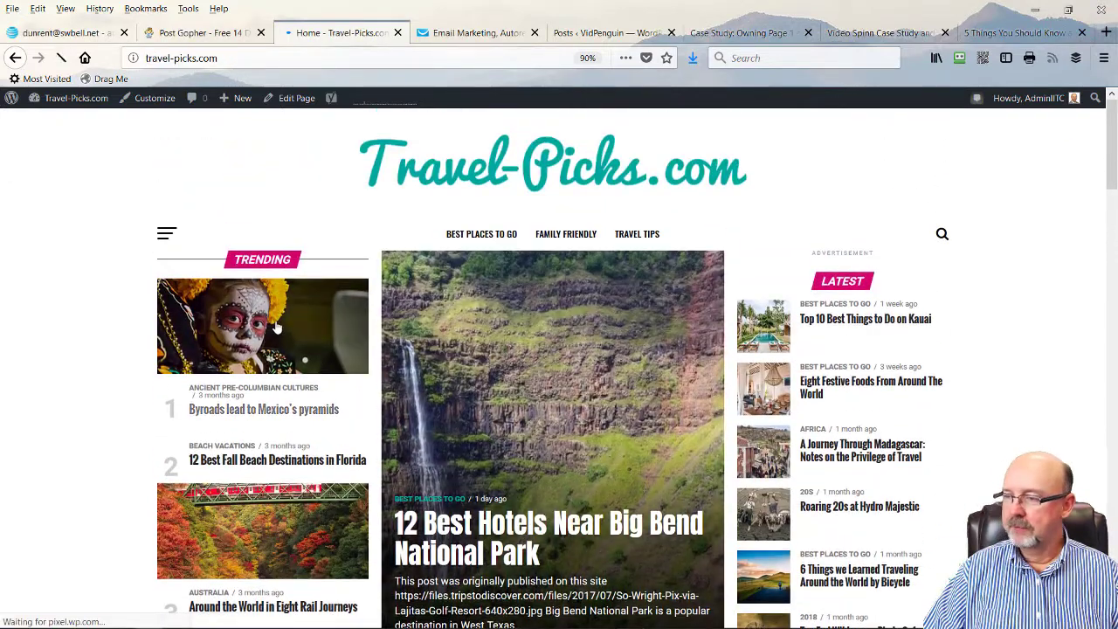
Open the request form for the PDF version at the end of the "Byroads lead to Mexico's pyramids" post.
scroll(564, 359, down, 10)
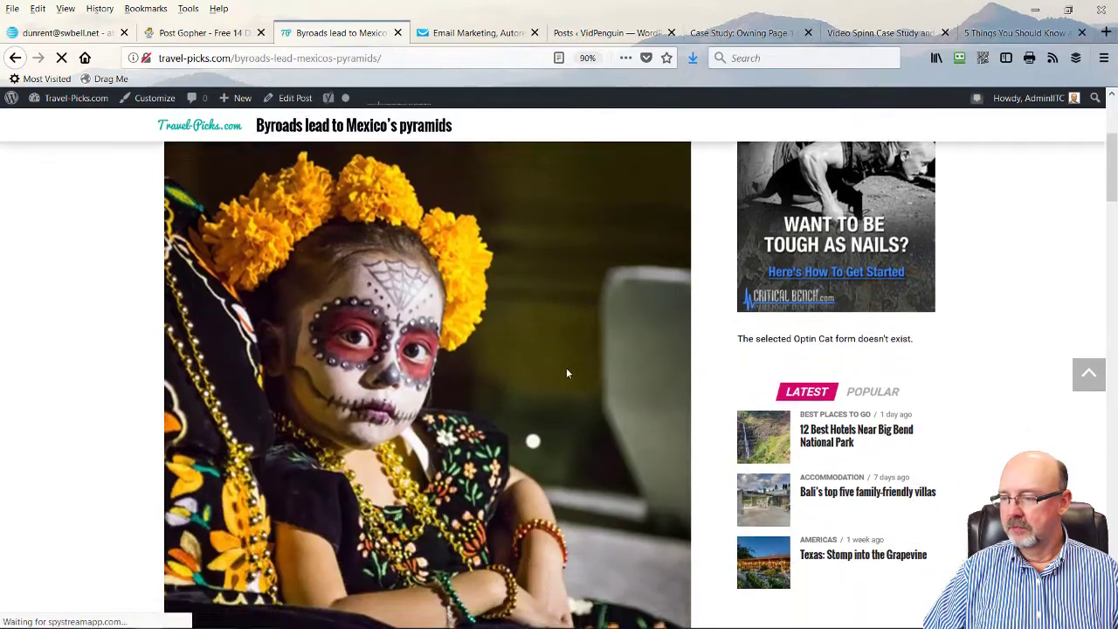
scroll(601, 369, down, 8)
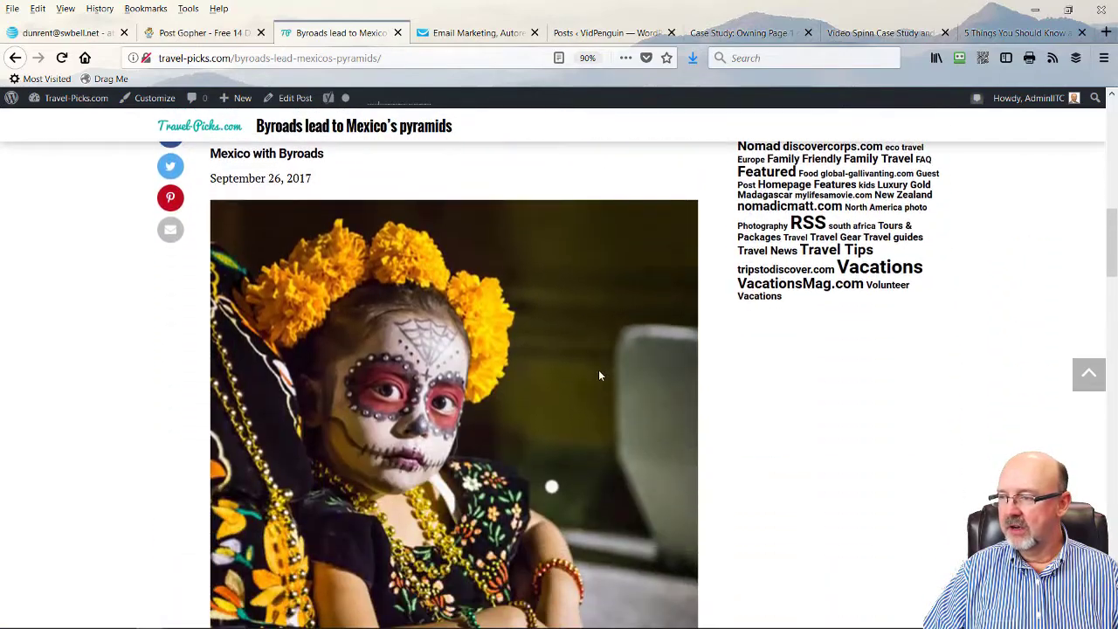
scroll(603, 384, down, 10)
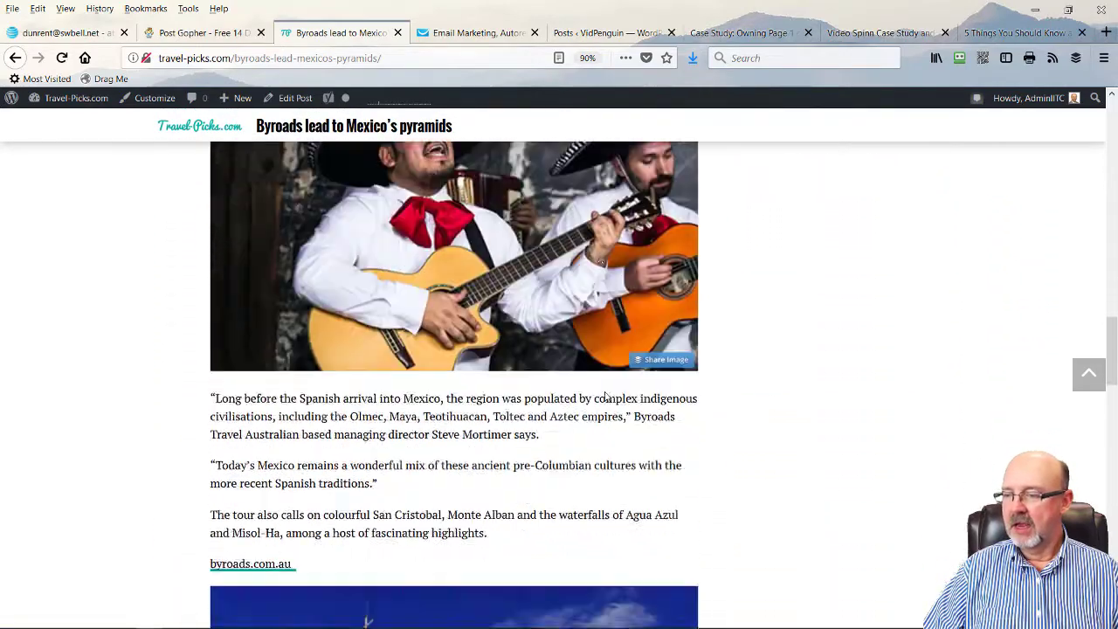
scroll(621, 438, down, 2)
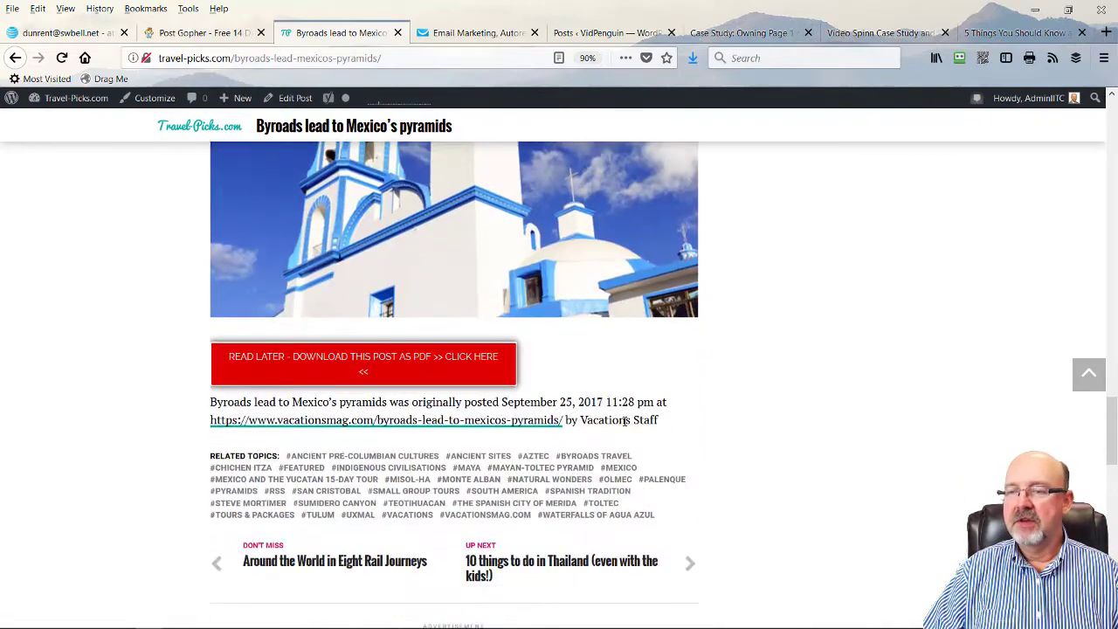
scroll(624, 420, up, 7)
scroll(625, 410, down, 6)
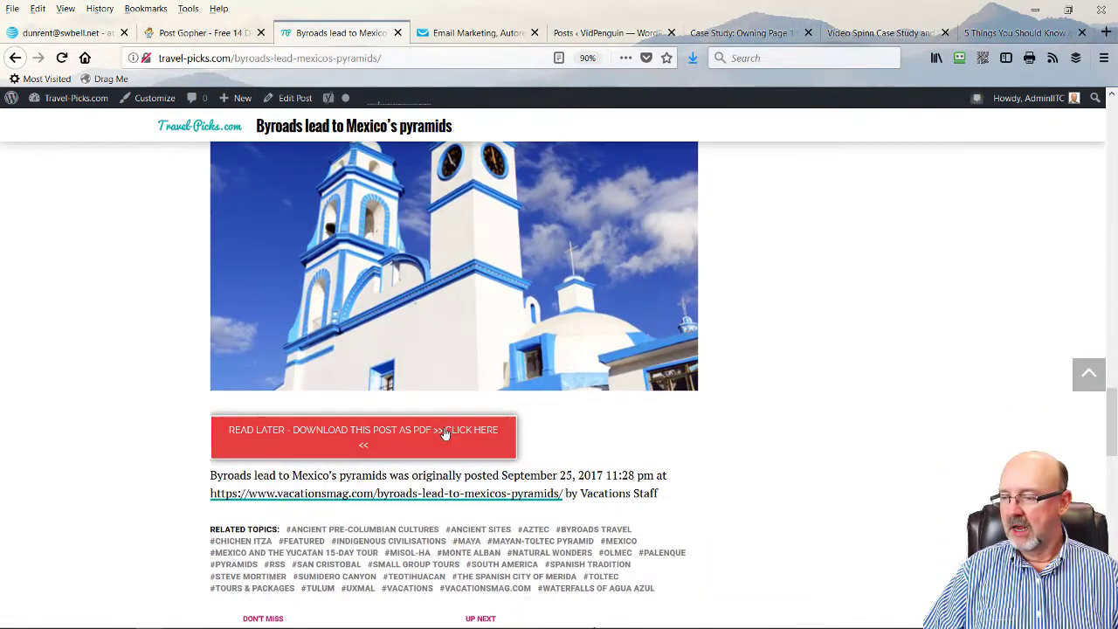
click(444, 434)
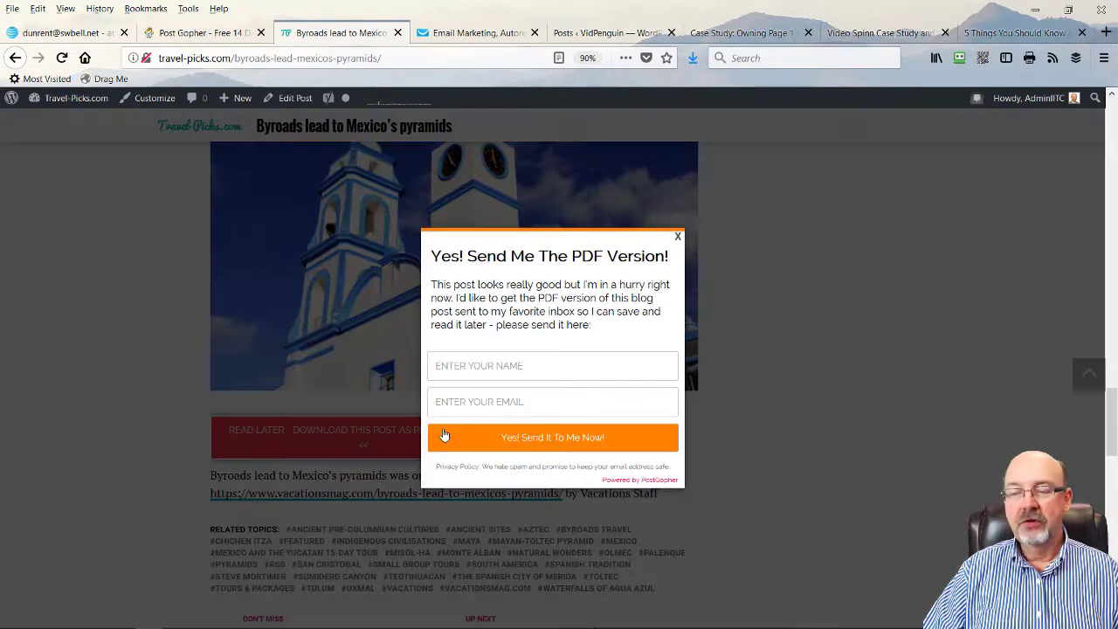
Fill in the requester's full name in the PDF request form using the saved suggestion.
click(496, 372)
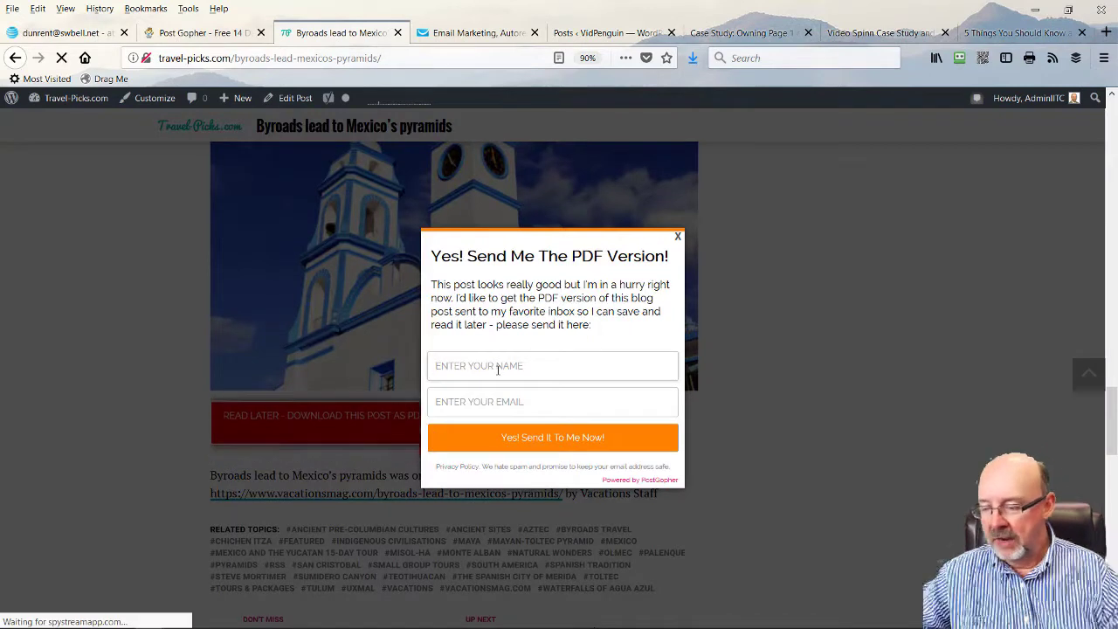
text(Damon)
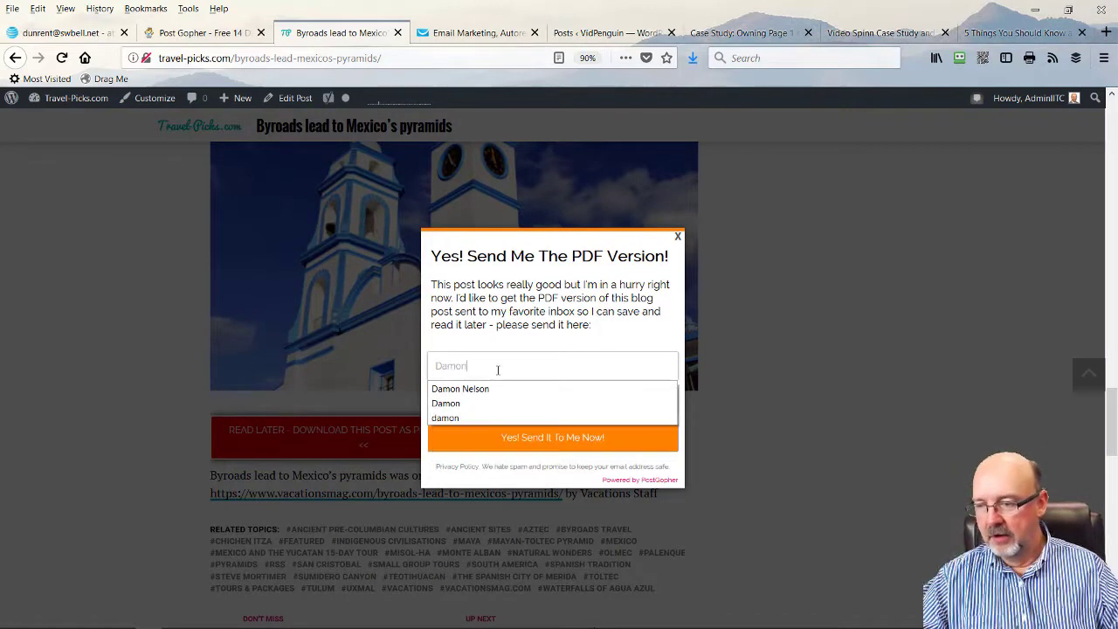
click(506, 390)
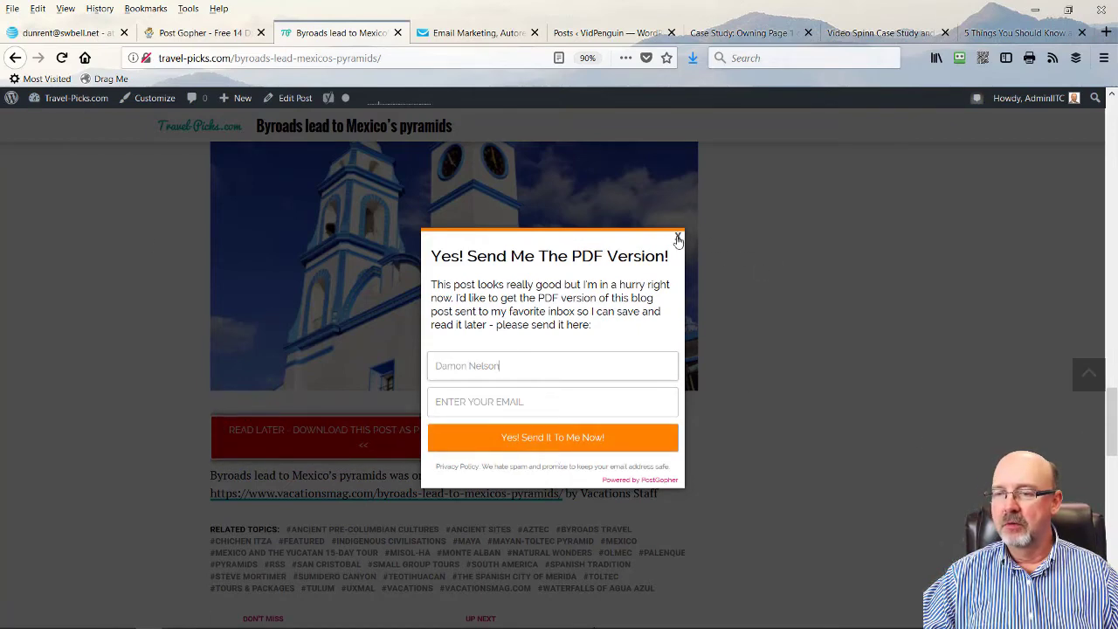
Follow the PDF download link in the Travel-Picks.com e-mail in Yahoo Mail and open the file with Adobe Acrobat.
click(63, 33)
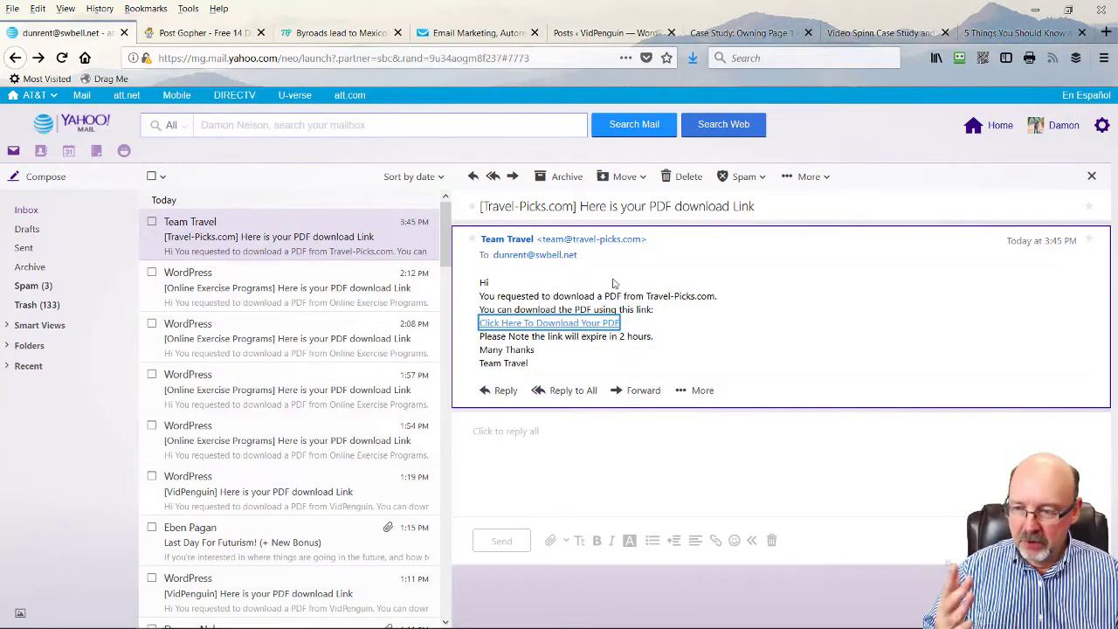
click(560, 323)
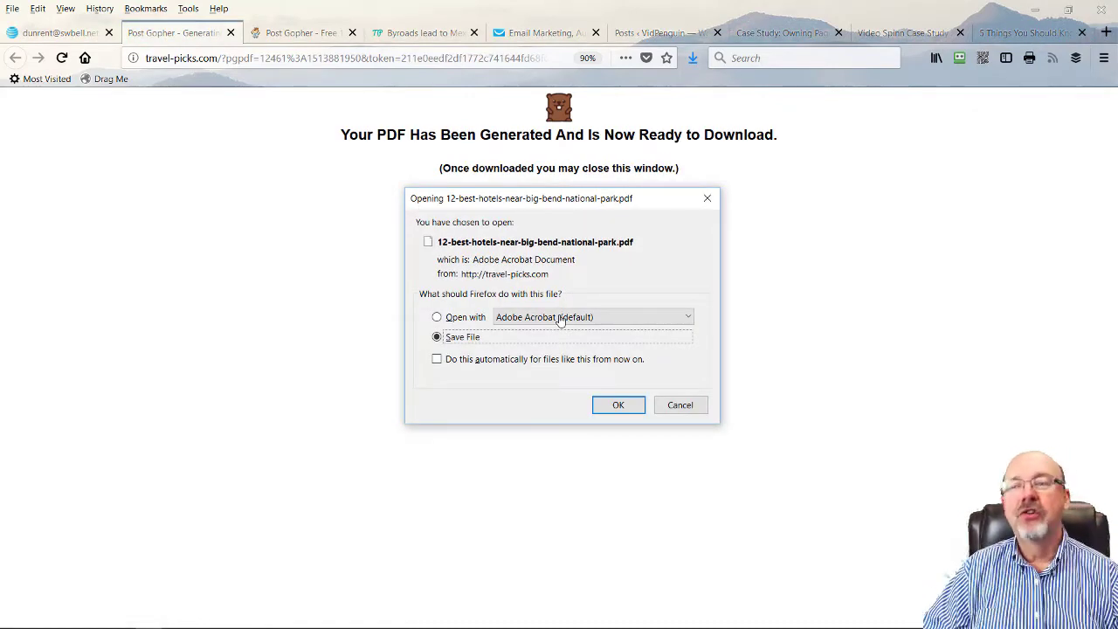
click(437, 317)
click(620, 405)
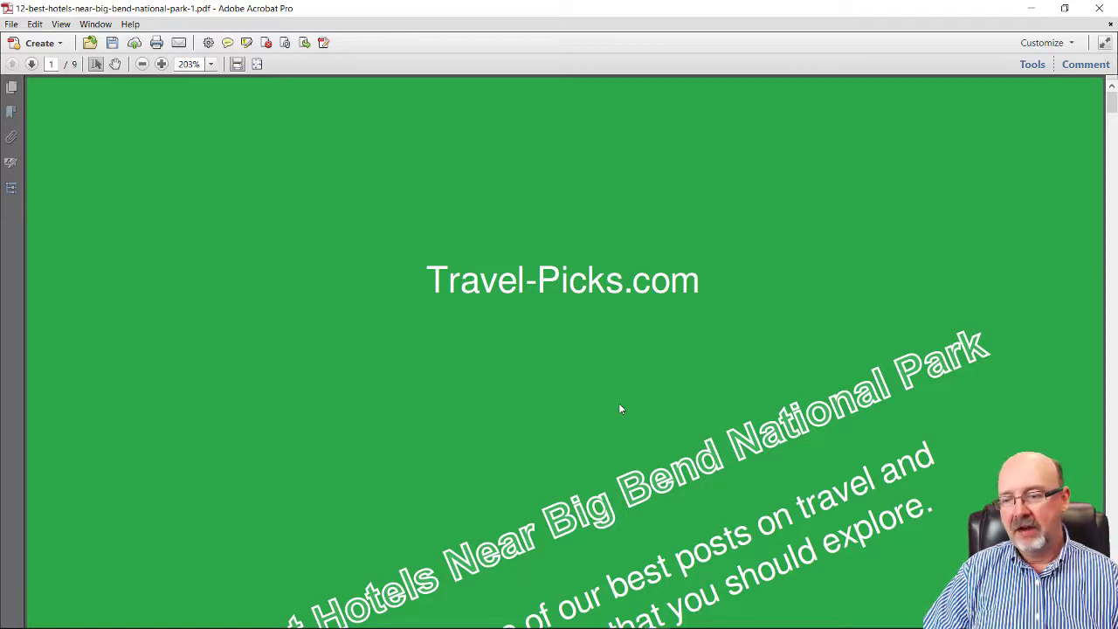
Examine the PDF's cover page, including its title, description and the read-online link.
scroll(706, 269, down, 5)
scroll(706, 269, down, 10)
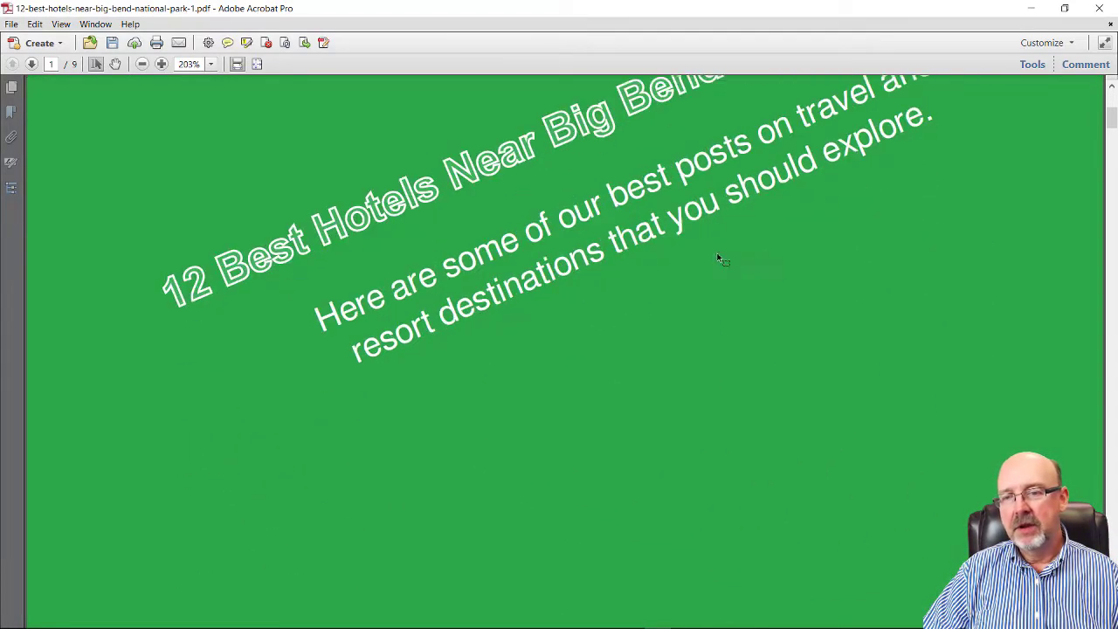
scroll(693, 231, down, 5)
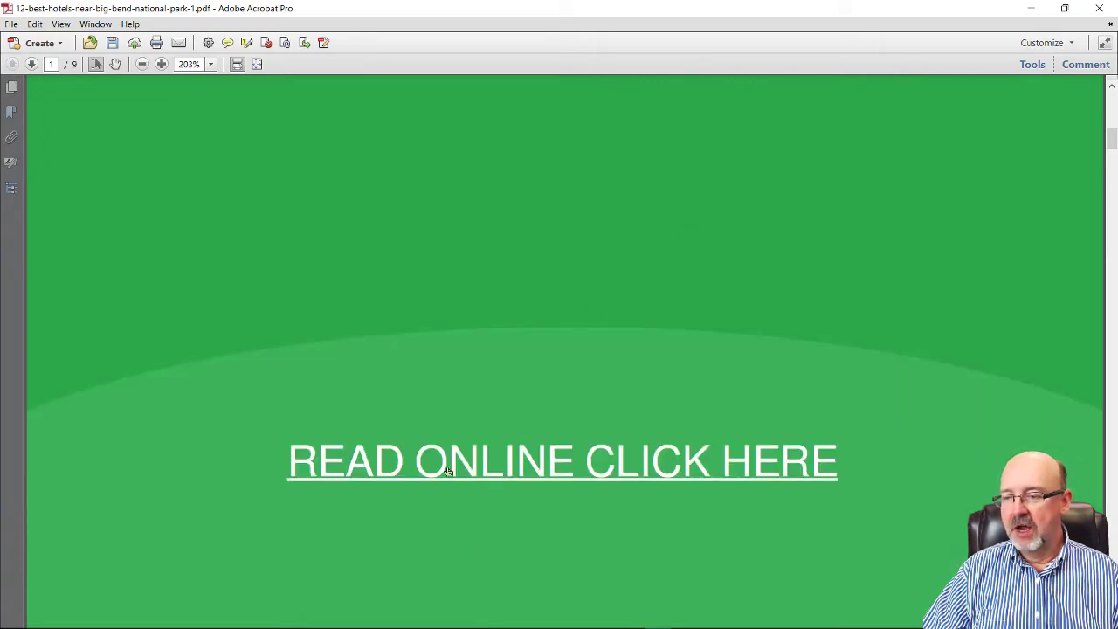
scroll(519, 462, down, 1)
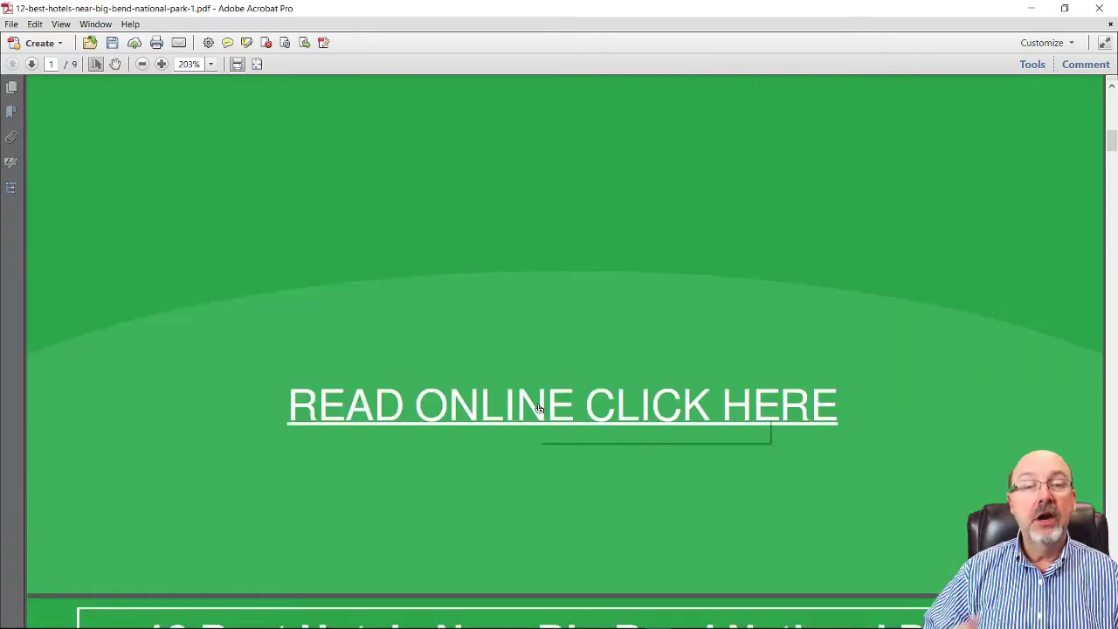
scroll(560, 393, down, 4)
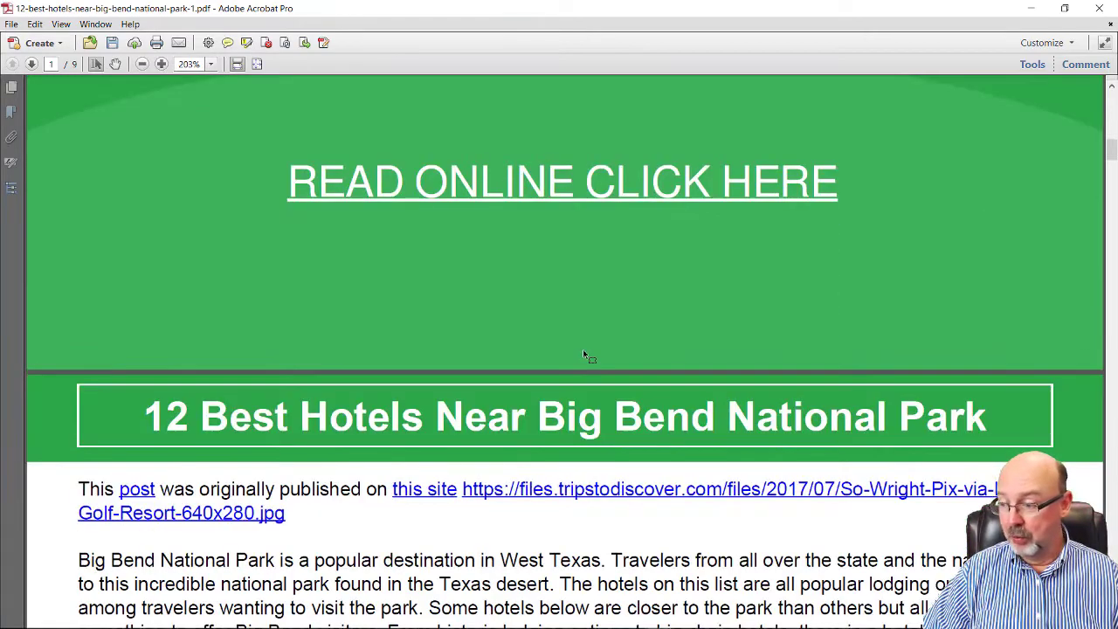
Review the article pages of the hotels PDF for source links, text layout and page footer, and minimize Adobe Acrobat.
scroll(701, 423, down, 1)
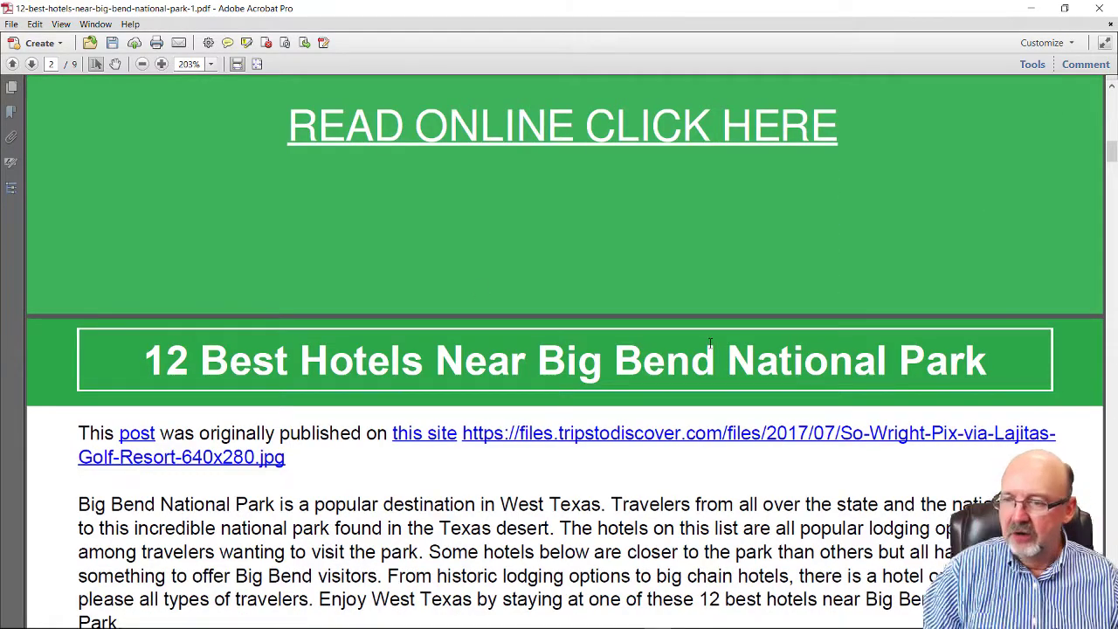
scroll(672, 325, down, 7)
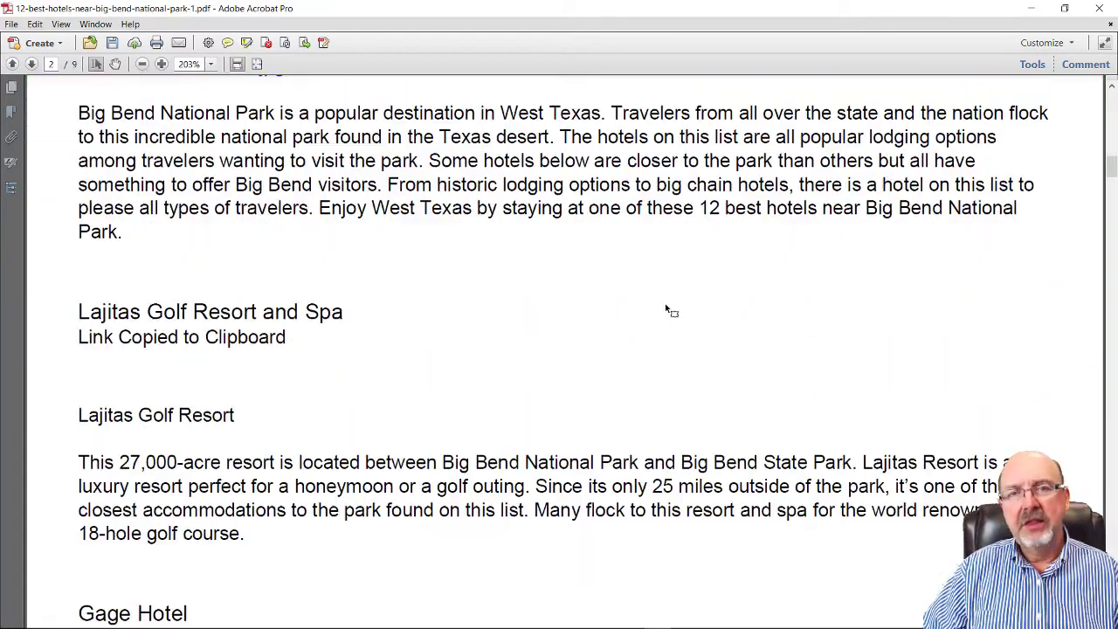
scroll(572, 305, down, 2)
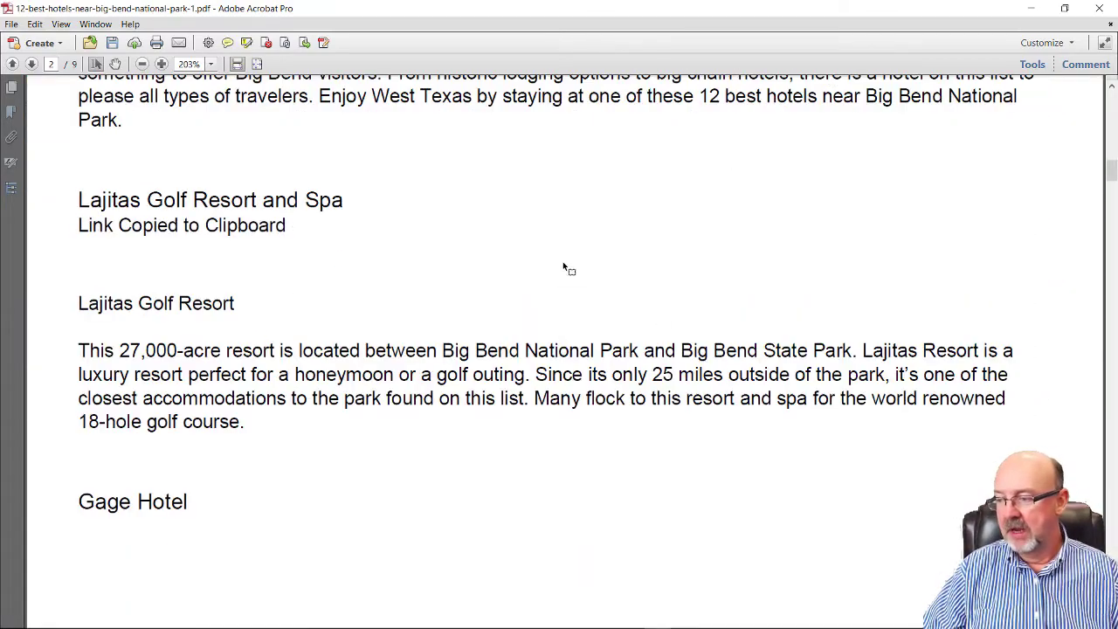
scroll(508, 255, down, 6)
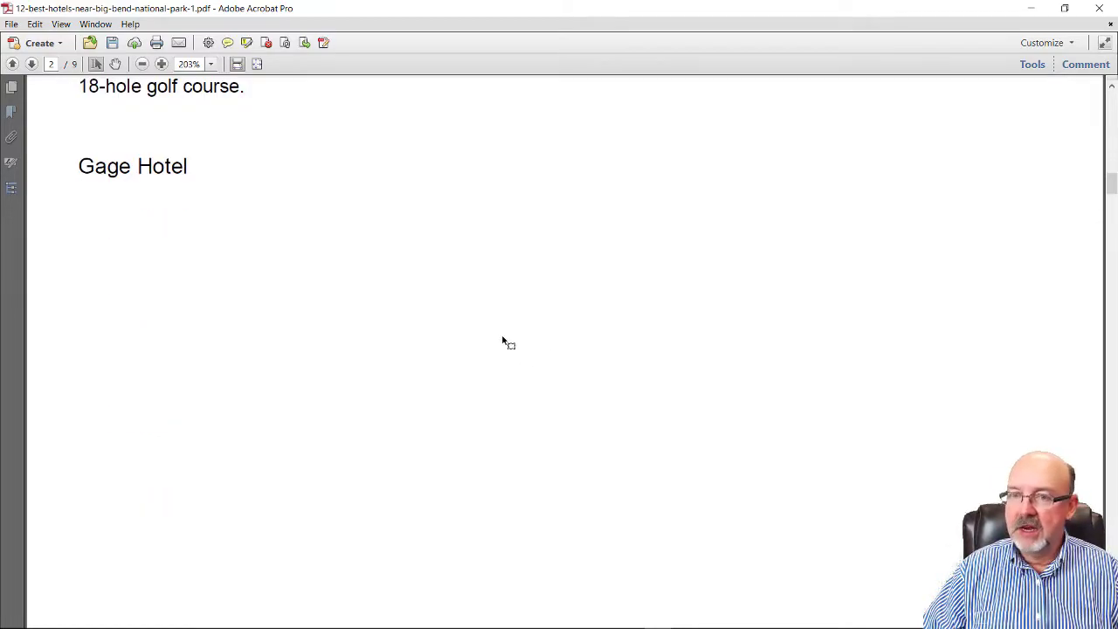
scroll(503, 341, up, 10)
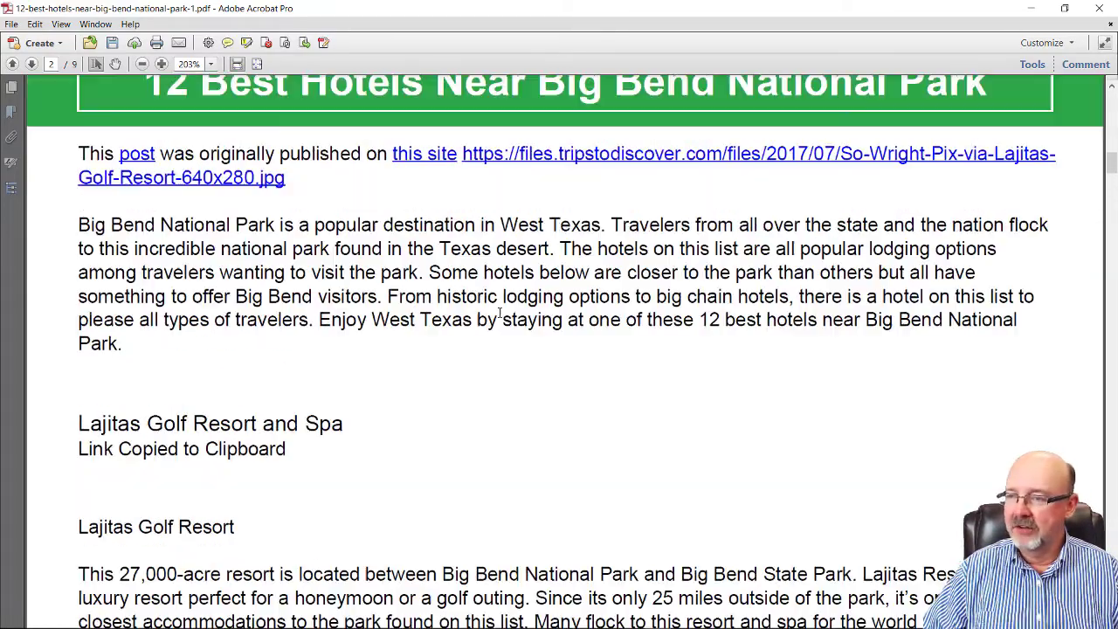
scroll(499, 317, up, 3)
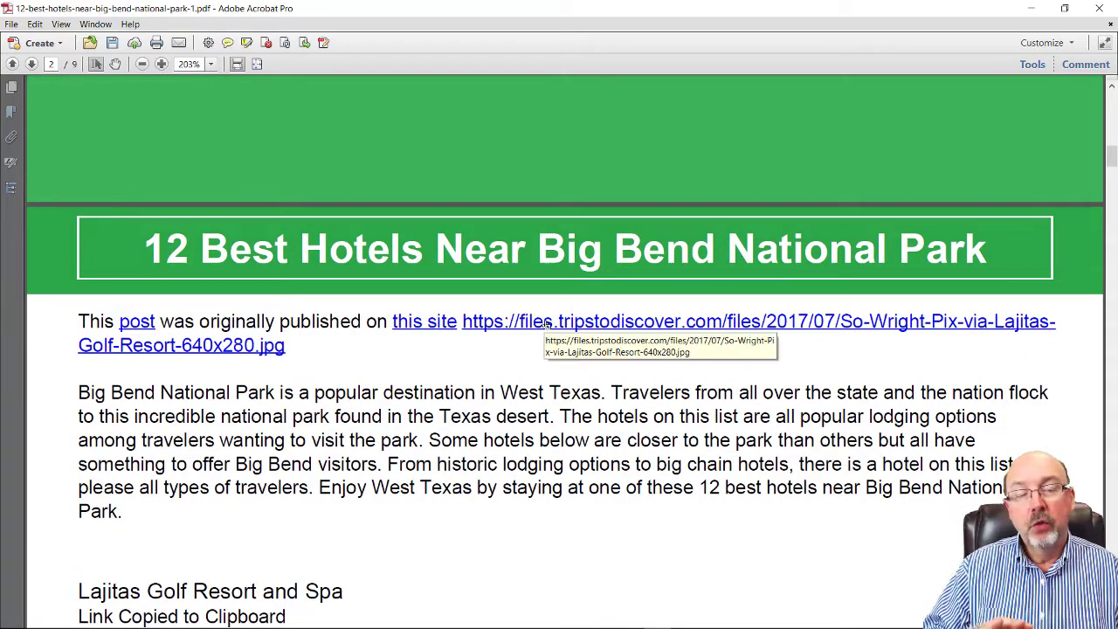
scroll(675, 371, down, 4)
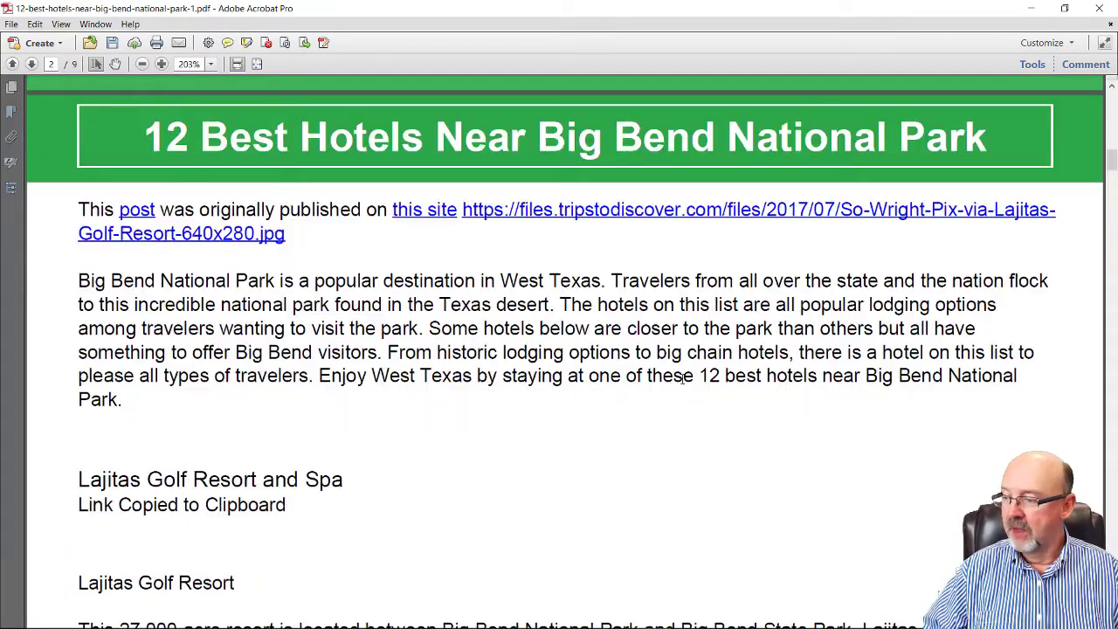
scroll(690, 385, down, 2)
scroll(734, 419, down, 20)
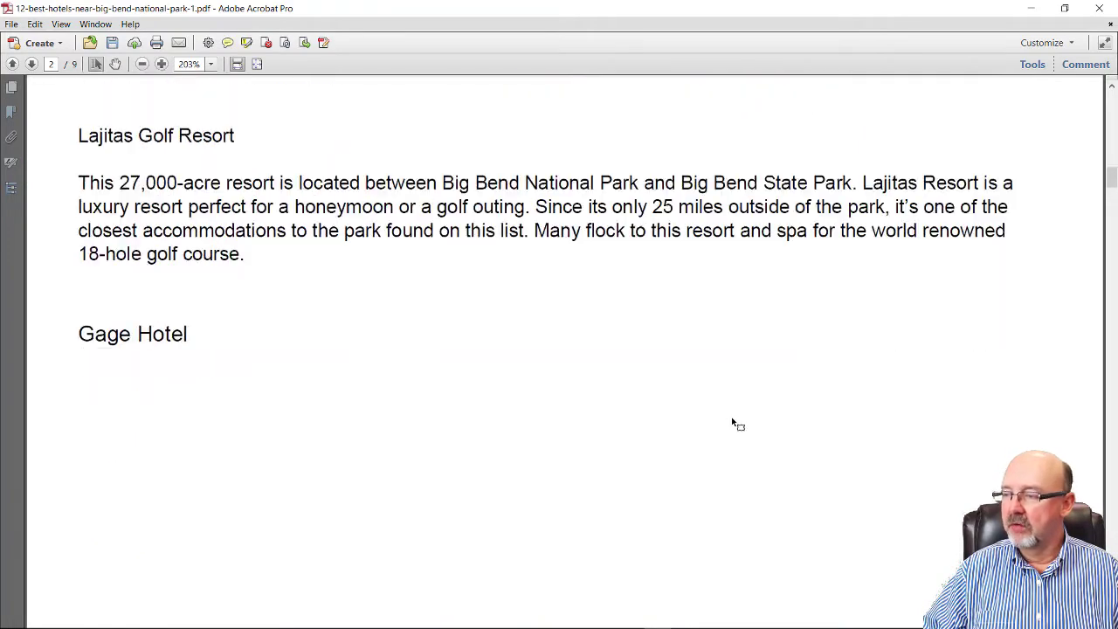
scroll(756, 422, down, 7)
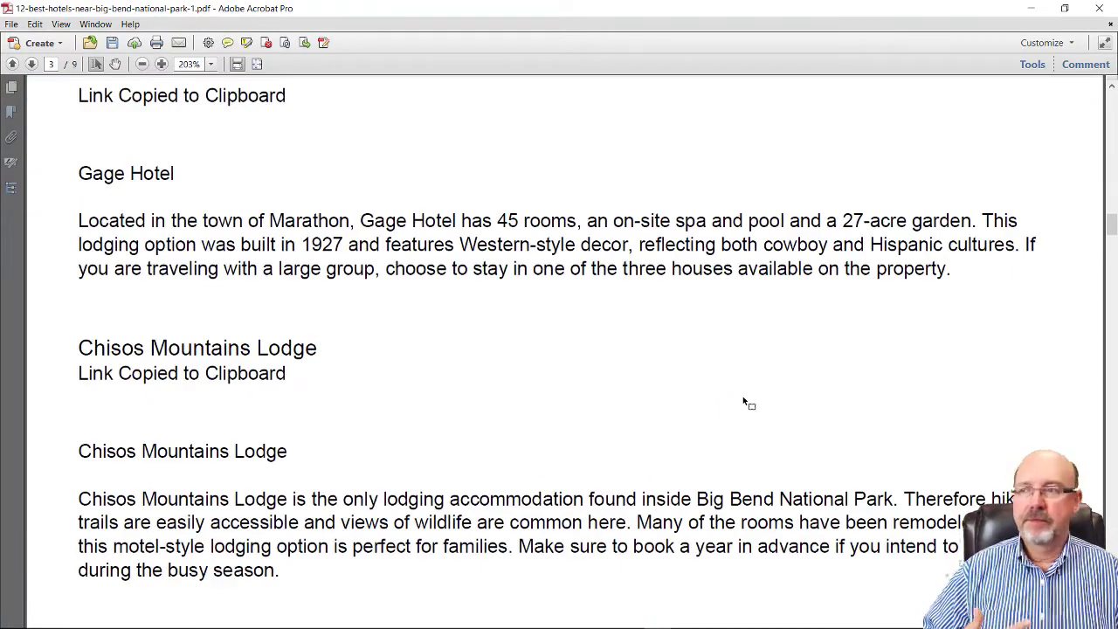
scroll(742, 397, down, 1)
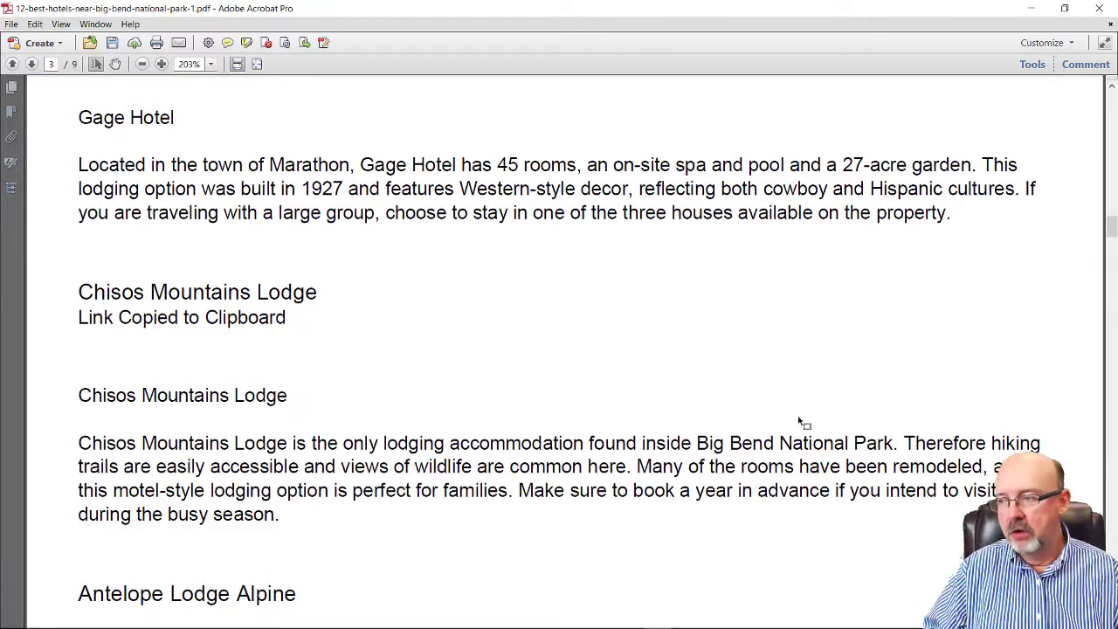
scroll(798, 422, down, 12)
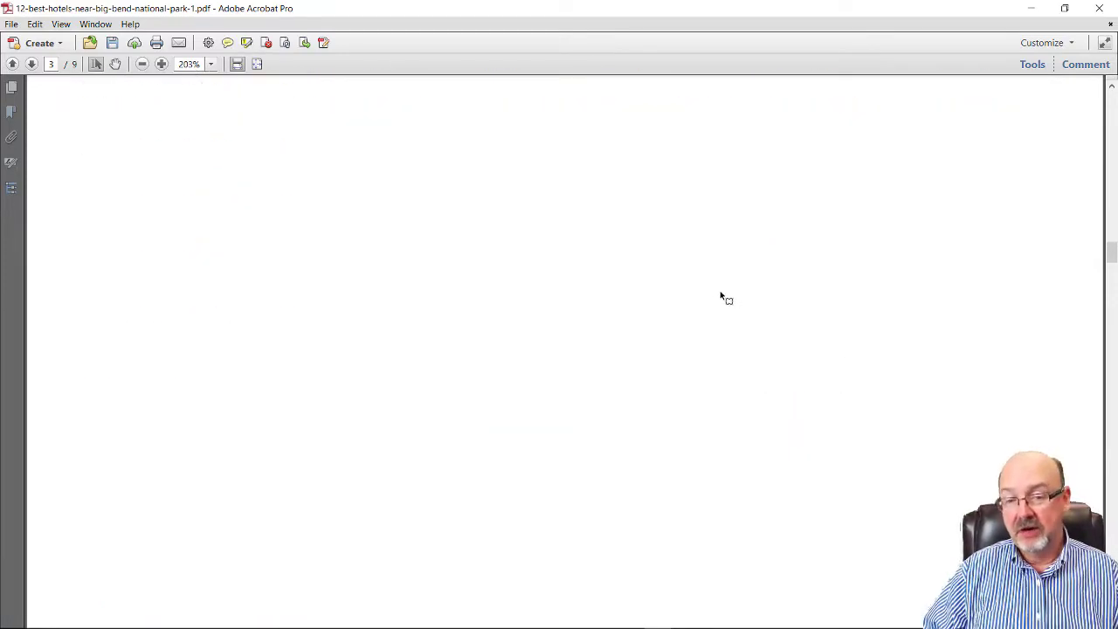
scroll(726, 298, down, 10)
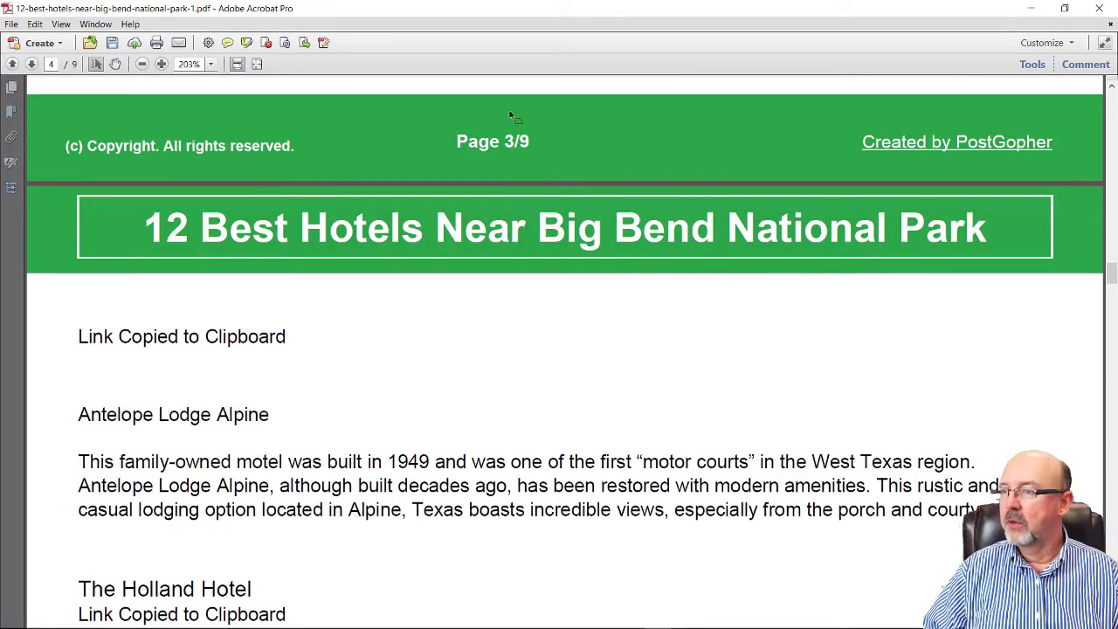
click(1031, 8)
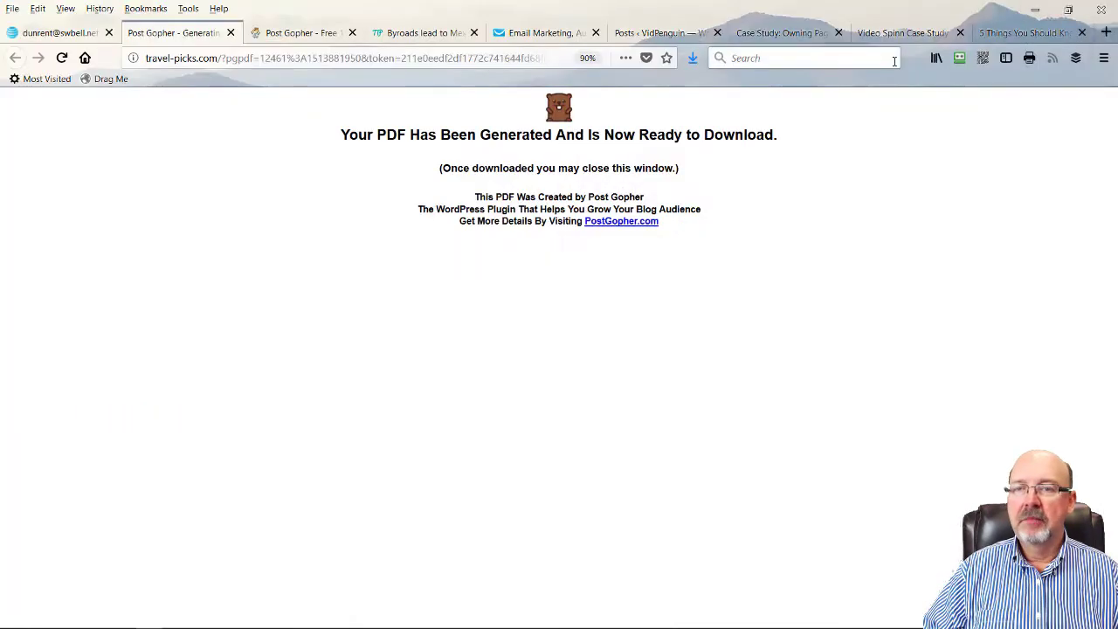
Switch from the VidPenguin posts list to the published post "Case Study: Owning Page 1 of a Google Keyword" and view its content.
click(660, 32)
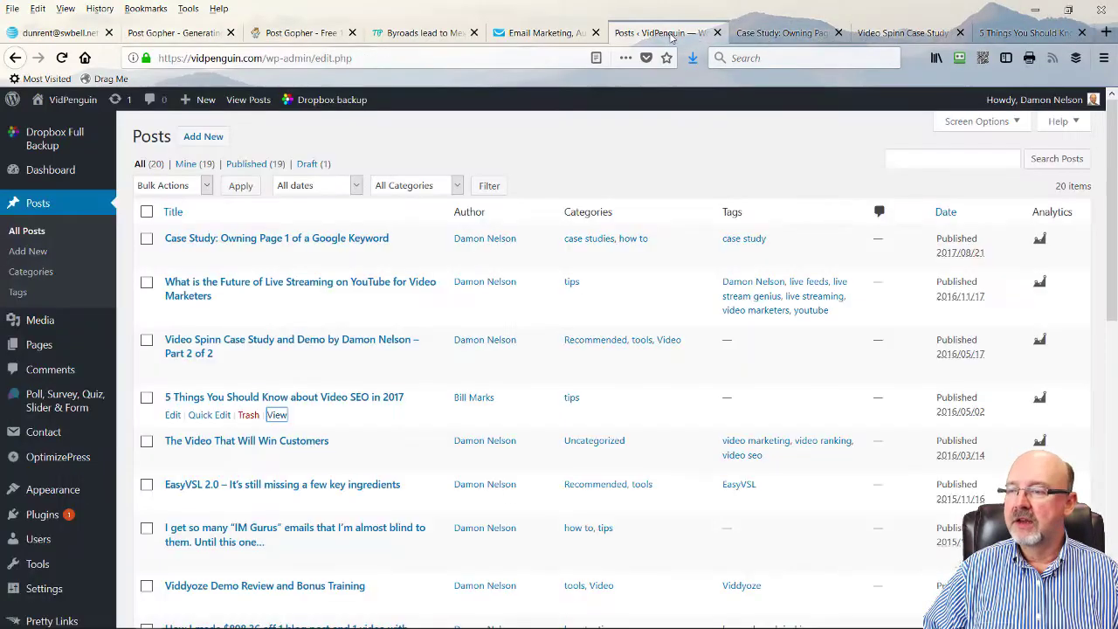
click(722, 33)
scroll(635, 368, down, 2)
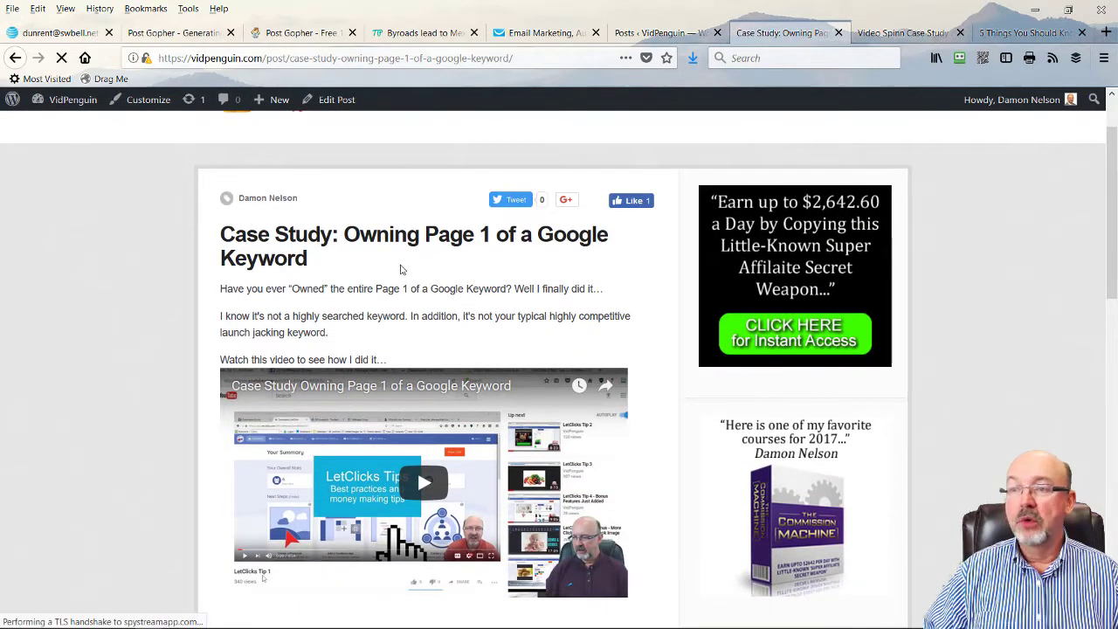
Review the case study post's embedded video, text, Downloads box and PDF download button.
scroll(434, 254, down, 2)
scroll(434, 255, down, 5)
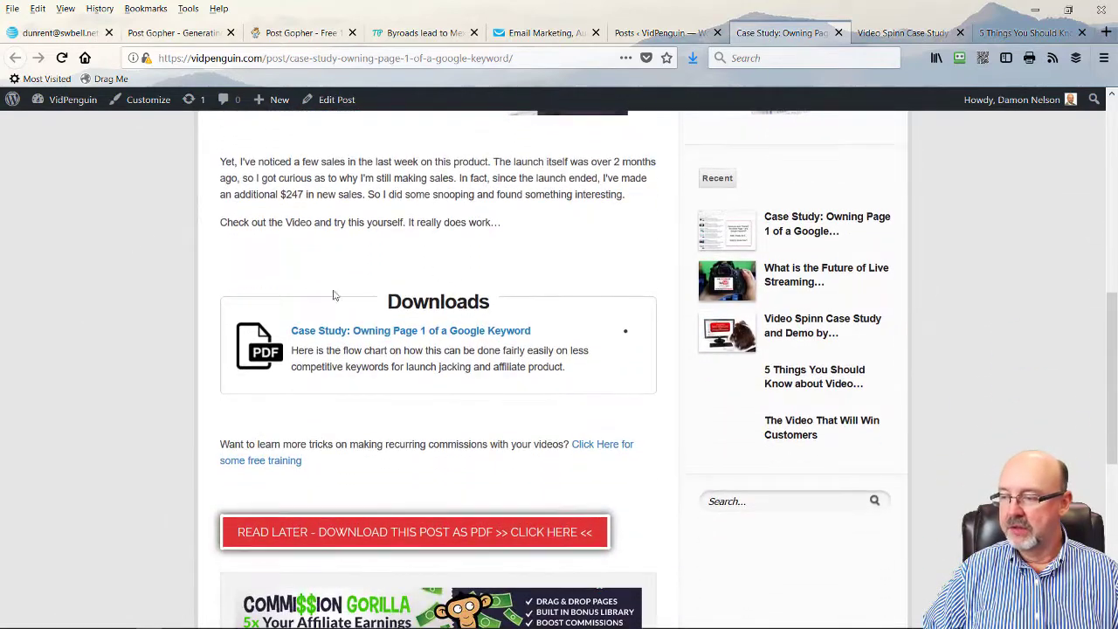
scroll(500, 299, up, 3)
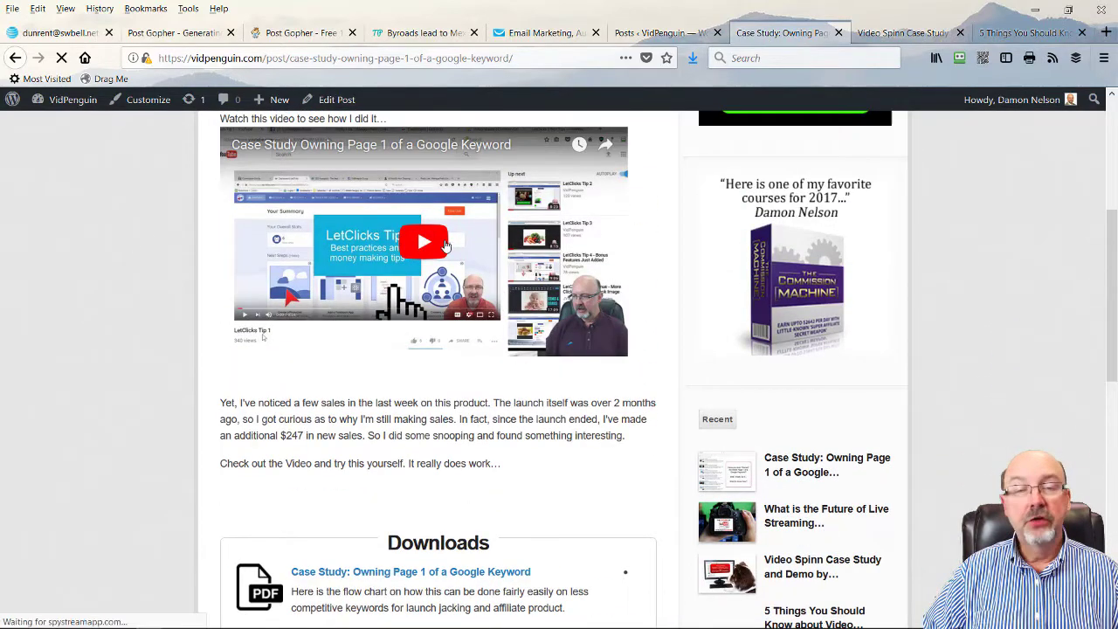
scroll(375, 232, up, 1)
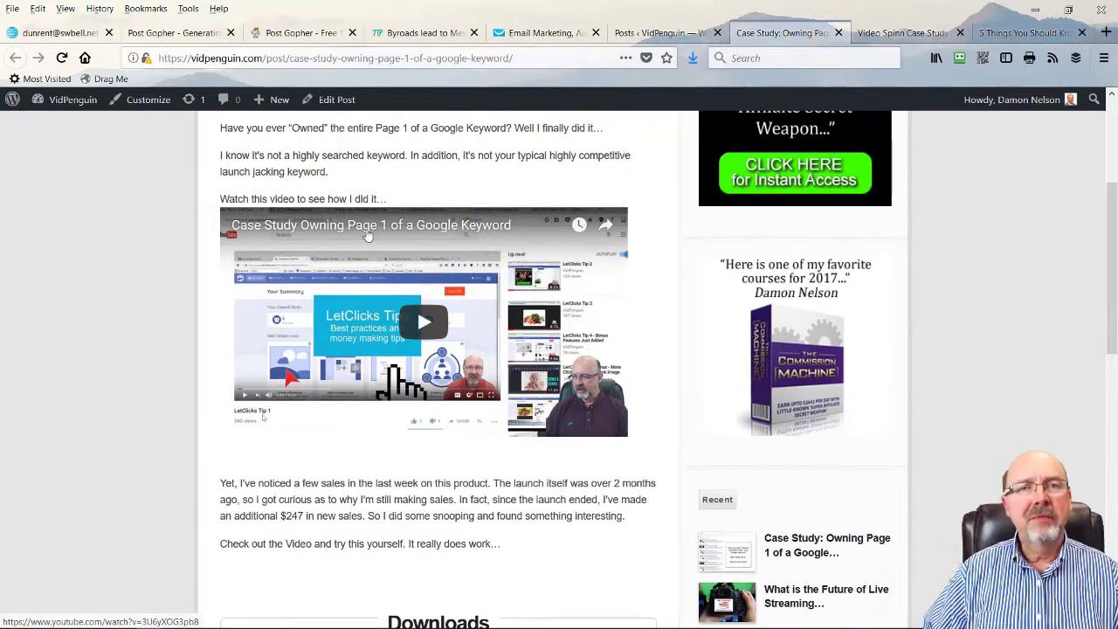
scroll(550, 197, up, 3)
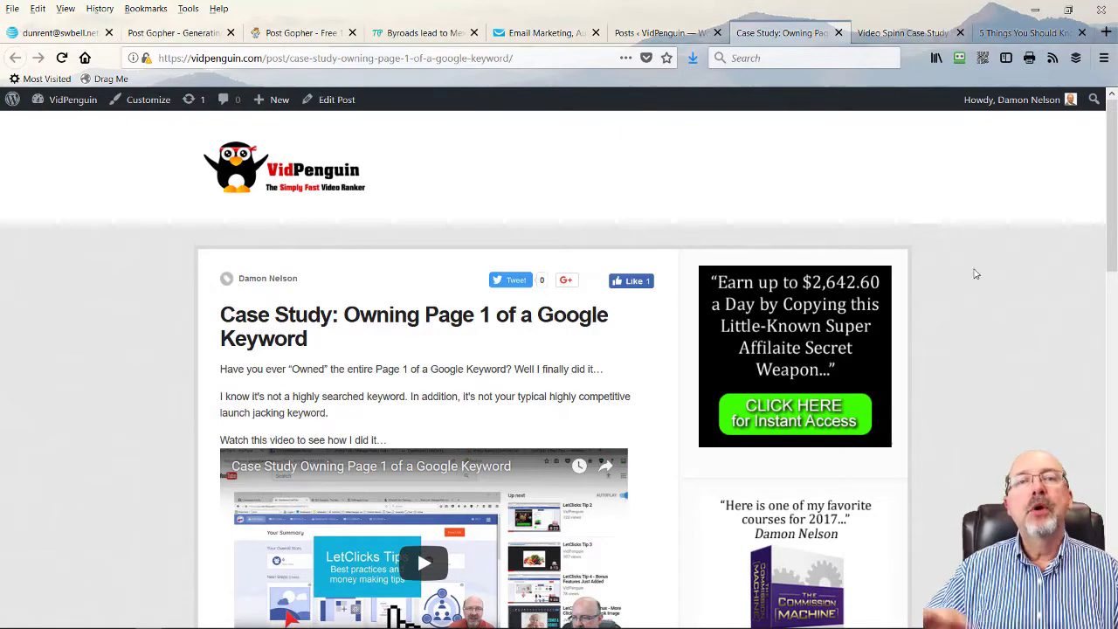
Request the case study post as a PDF through its opt-in form and follow the download link in the VidPenguin e-mail in Yahoo Mail.
scroll(964, 280, down, 10)
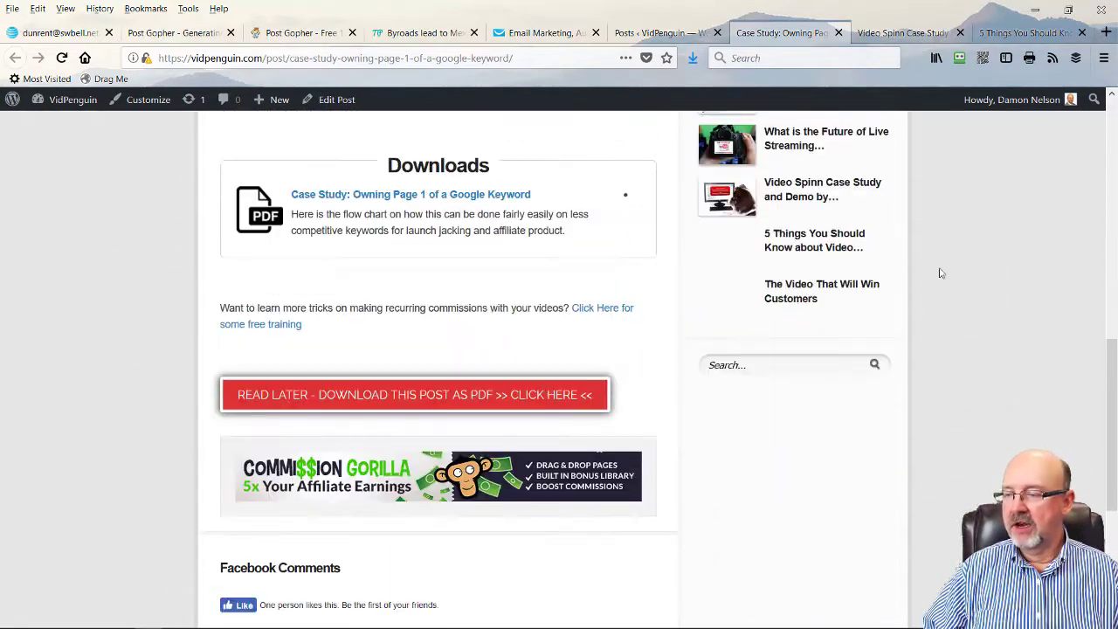
click(514, 370)
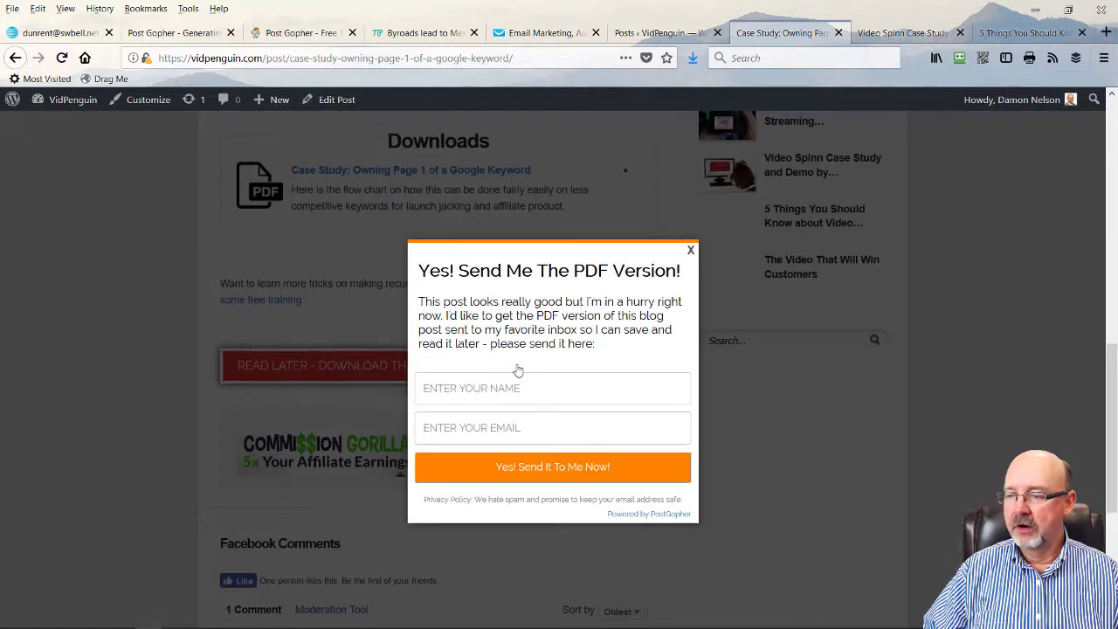
click(544, 477)
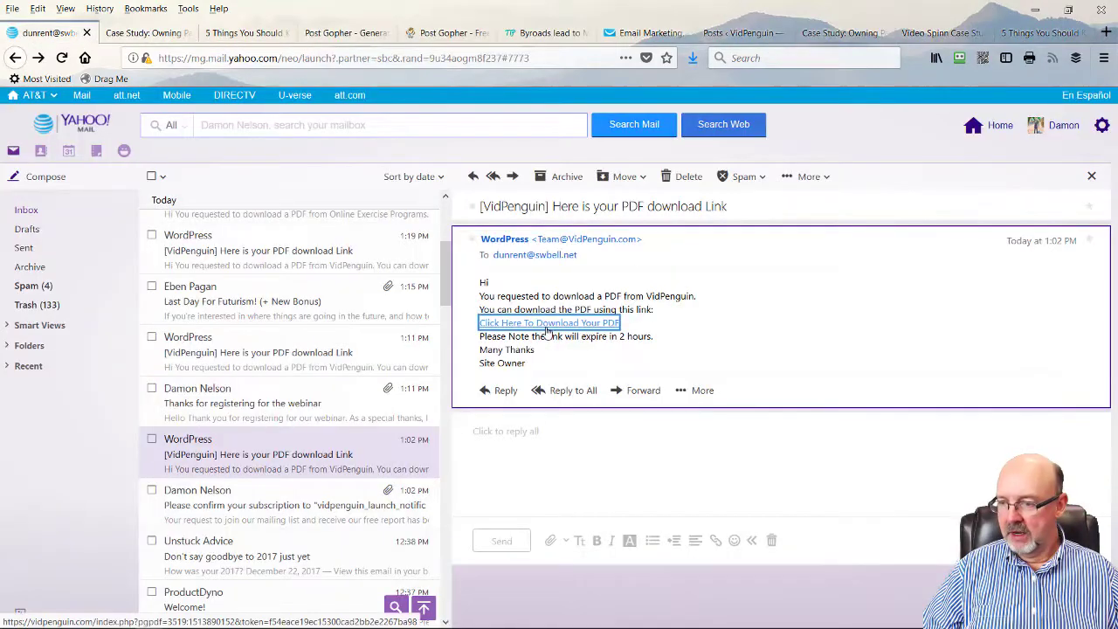
click(547, 325)
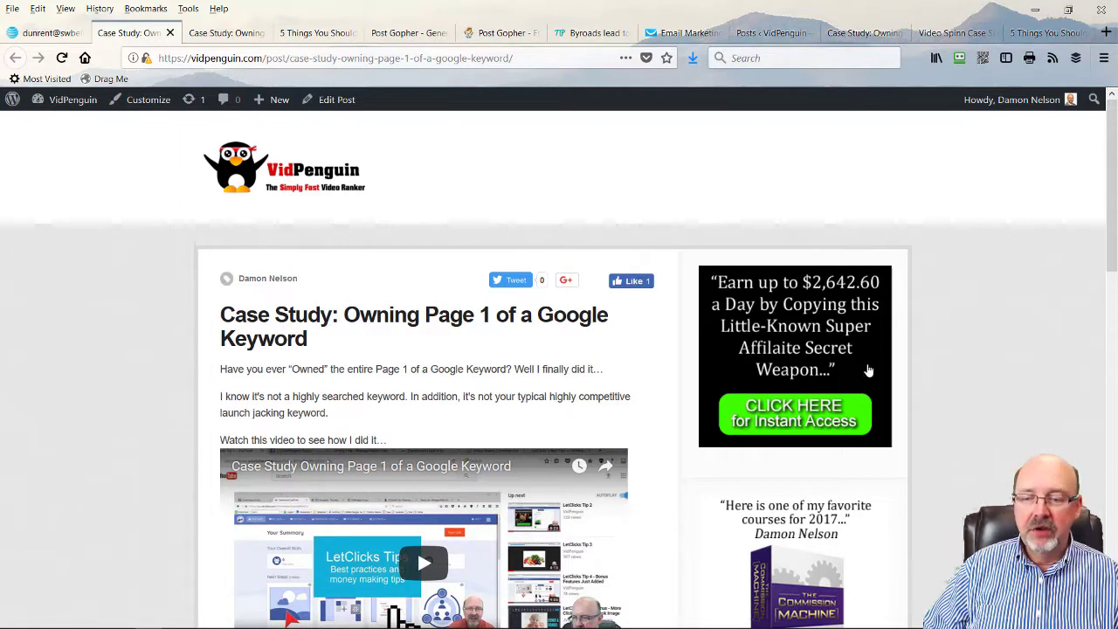
Review the case study post again, show its "Yes! Send Me The PDF Version!" opt-in form and close the form.
scroll(869, 372, down, 3)
scroll(145, 195, up, 1)
scroll(98, 228, down, 1)
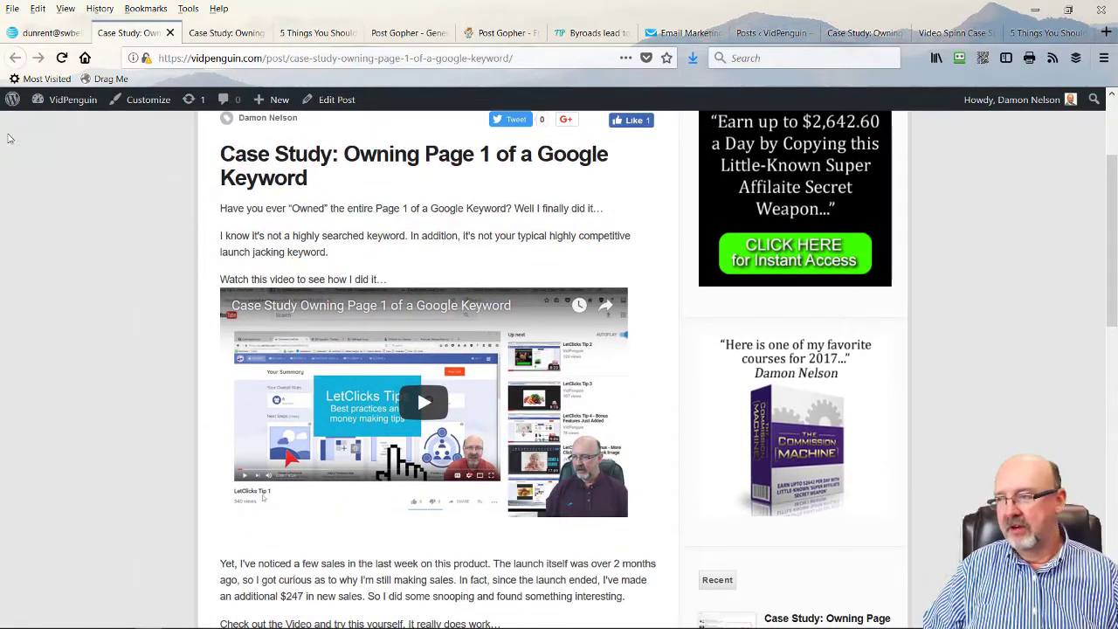
scroll(365, 291, down, 10)
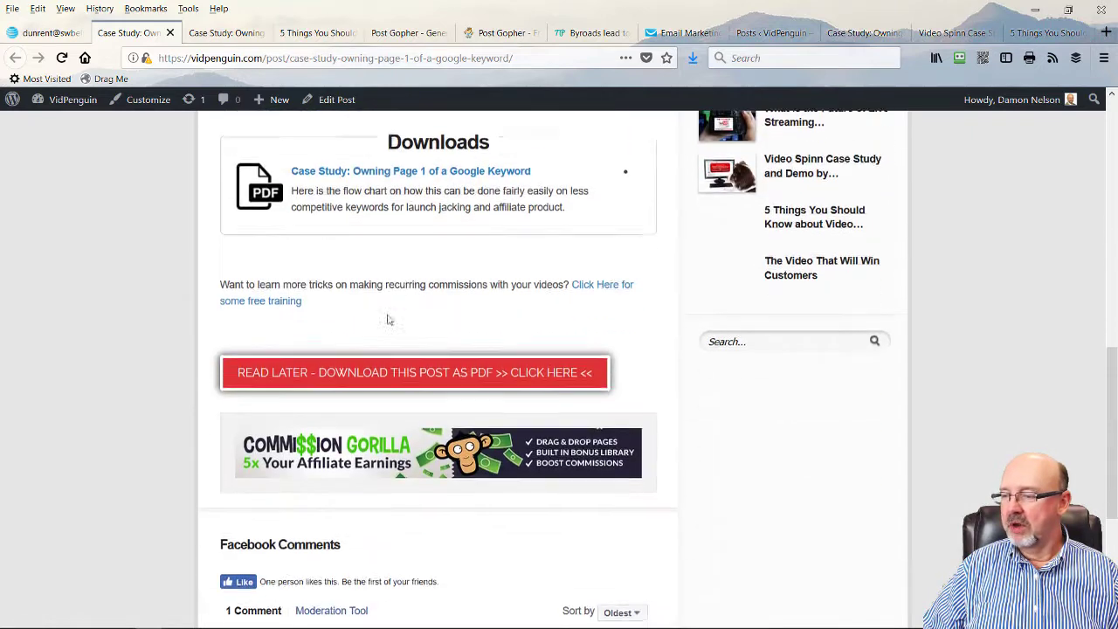
click(440, 376)
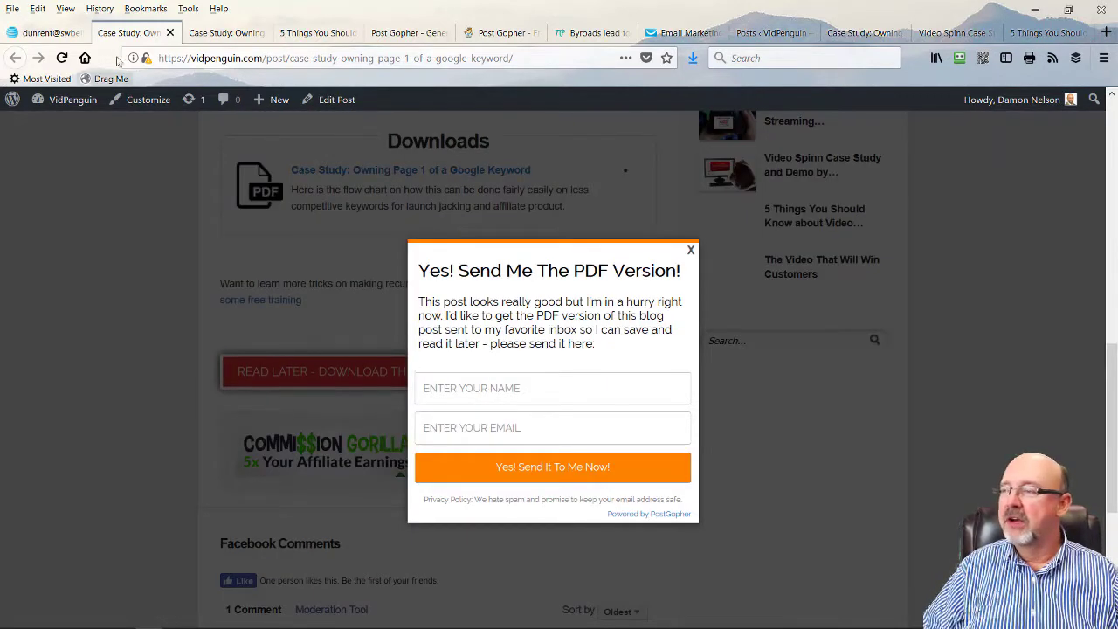
click(690, 251)
scroll(469, 172, up, 1)
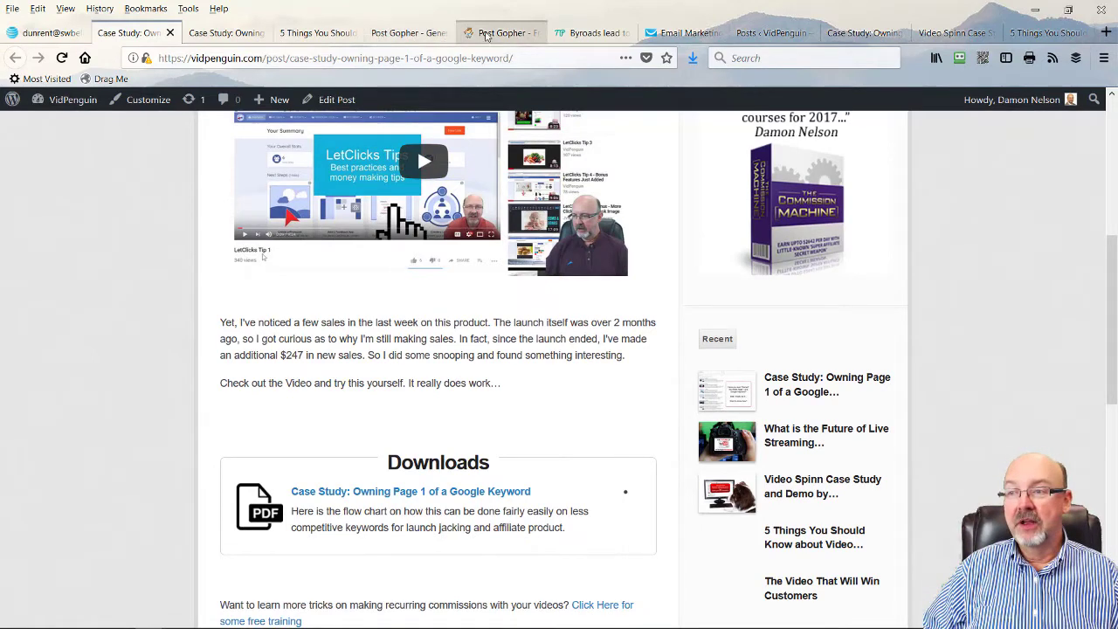
Switch to the Travel-Picks.com post "Byroads lead to Mexico's pyramids", close its opt-in form and return to the start of the post.
click(341, 40)
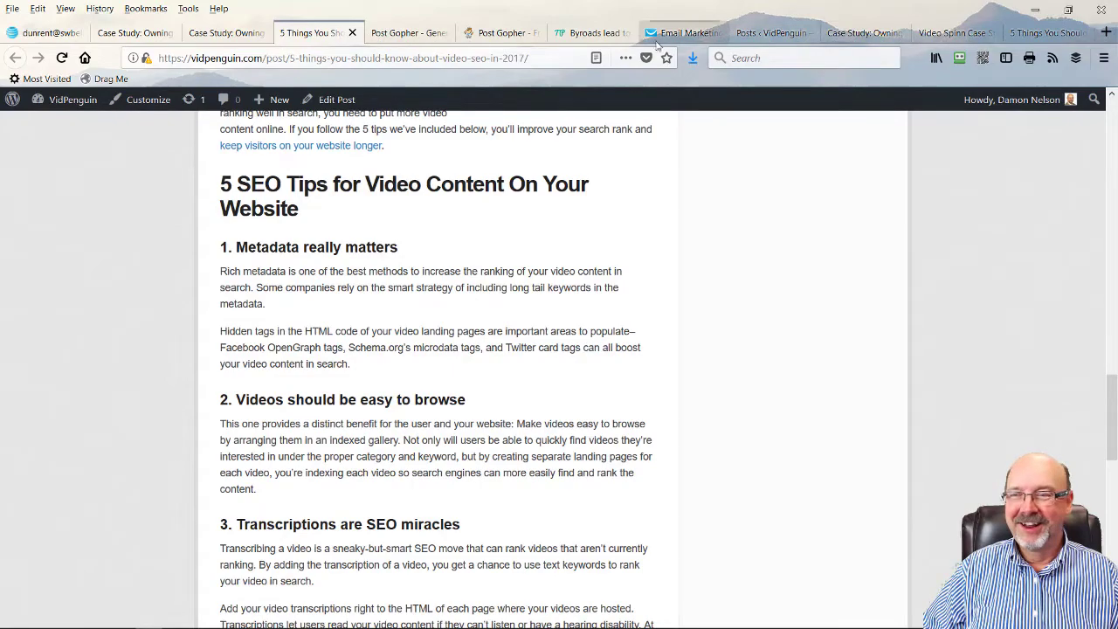
click(594, 32)
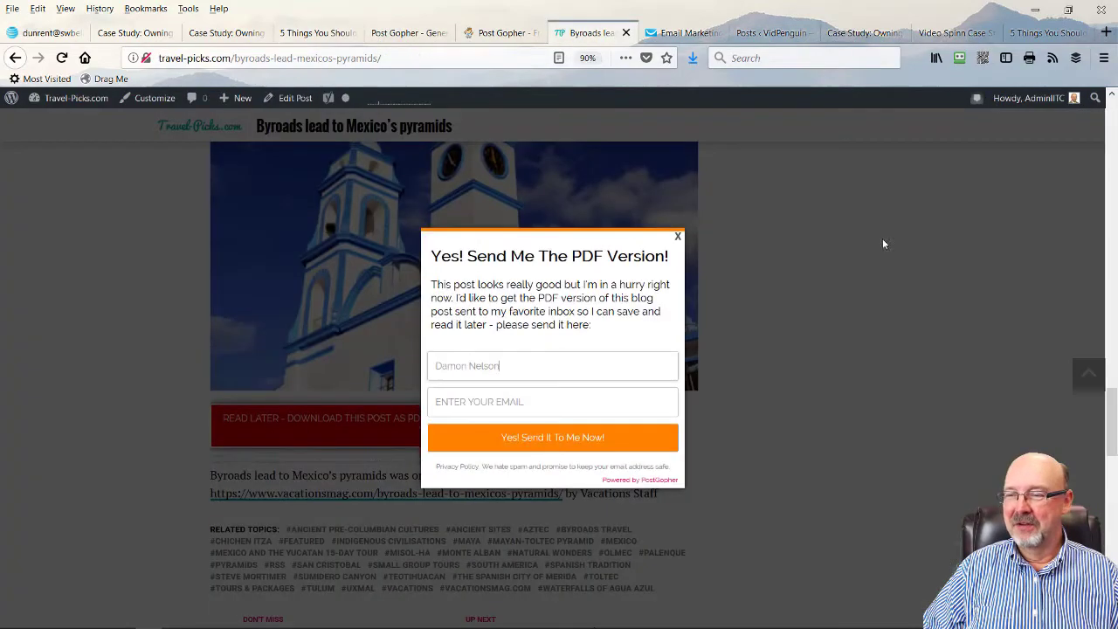
click(677, 237)
scroll(709, 282, up, 15)
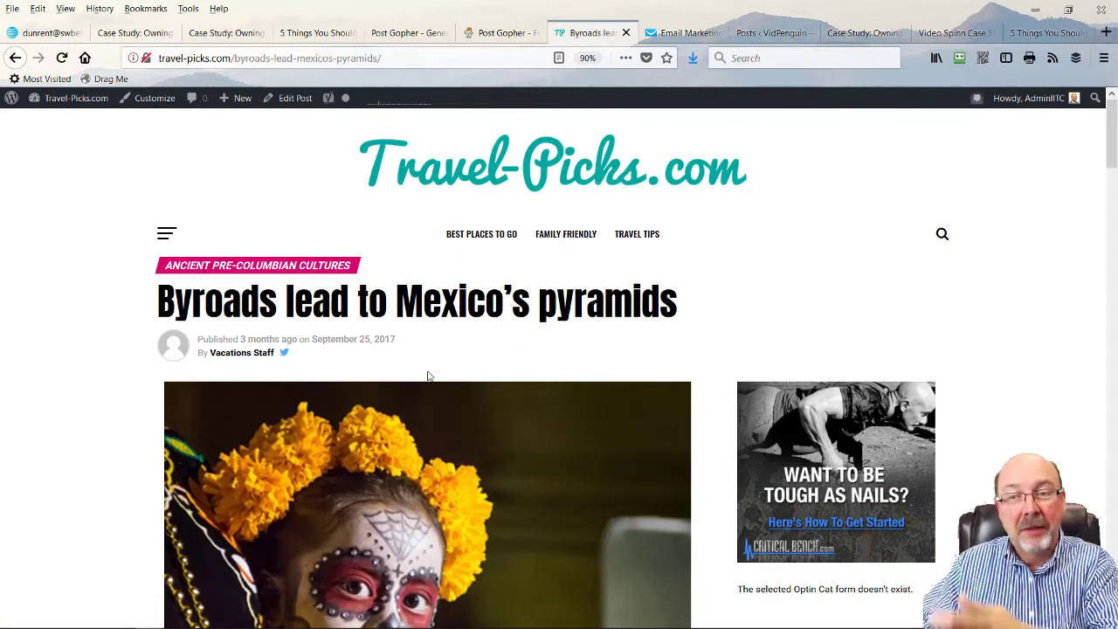
Examine the Mexico's pyramids post's images, text, source links and related posts.
scroll(293, 383, down, 10)
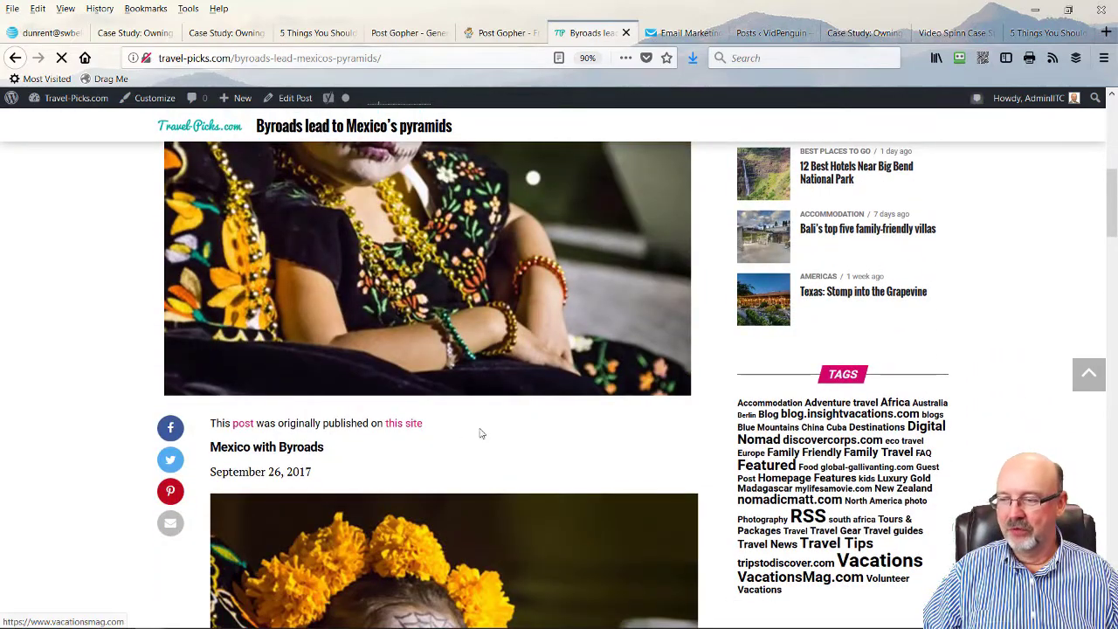
scroll(503, 418, down, 2)
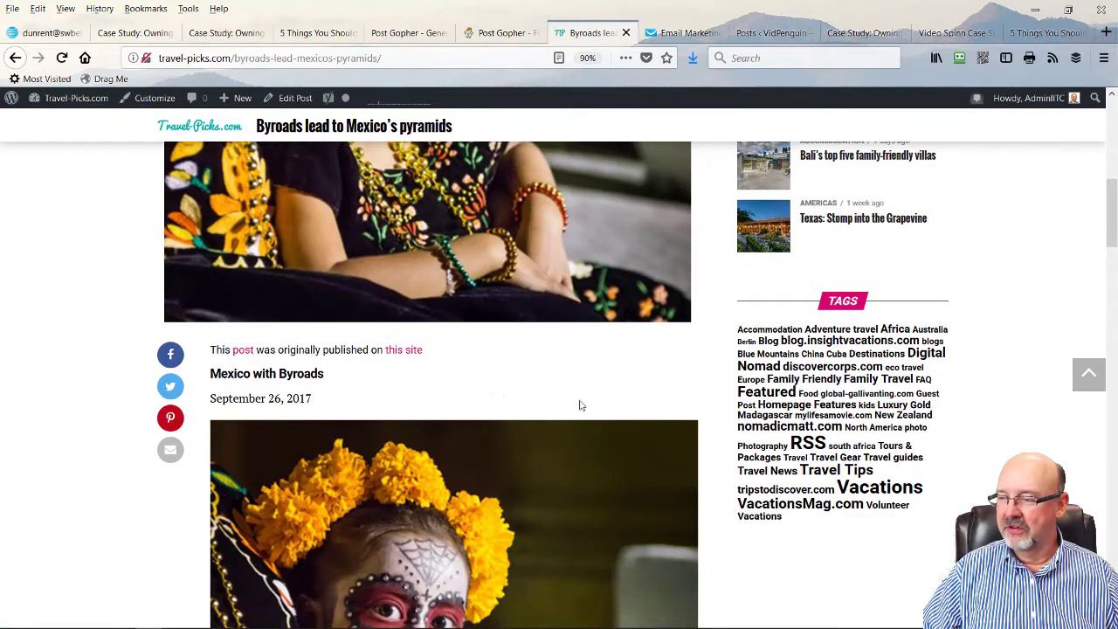
scroll(579, 405, down, 7)
scroll(603, 414, down, 5)
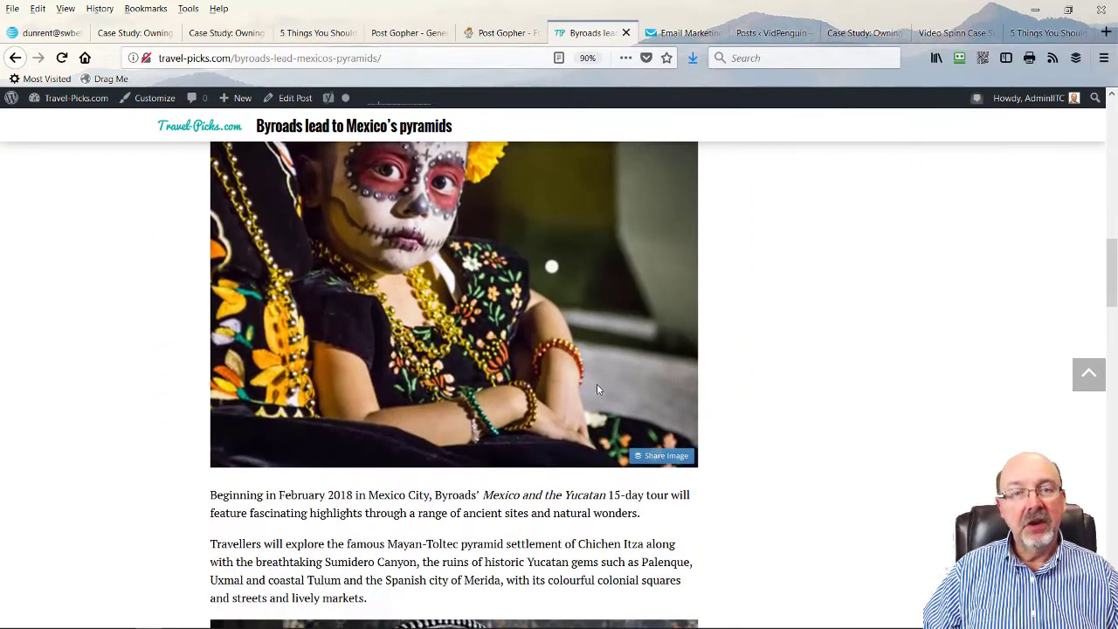
scroll(543, 450, down, 9)
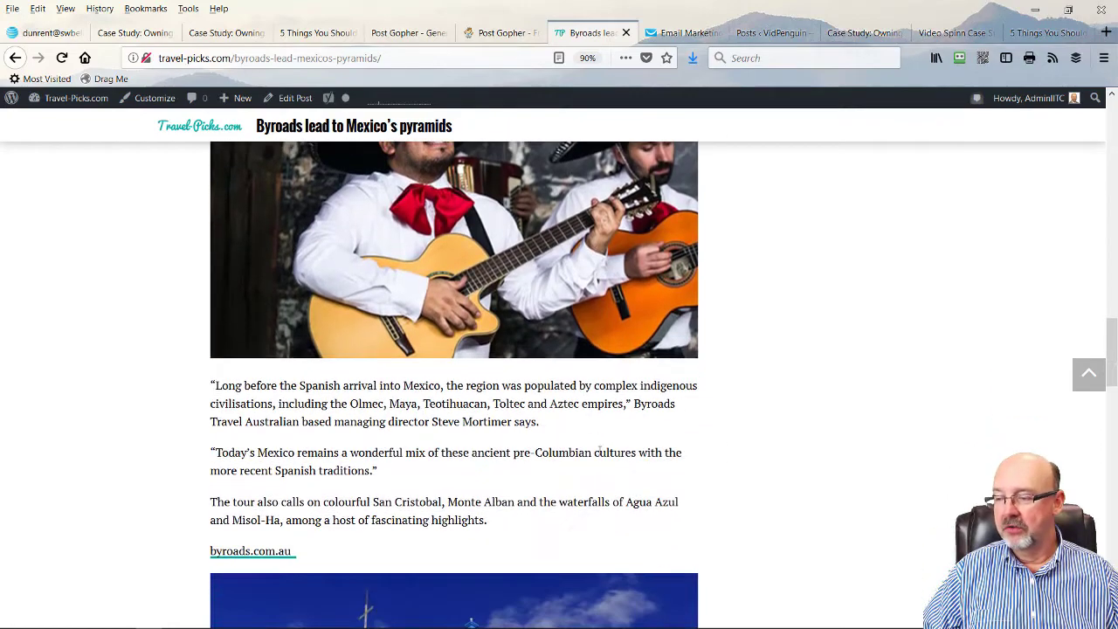
scroll(595, 448, up, 20)
scroll(596, 451, up, 8)
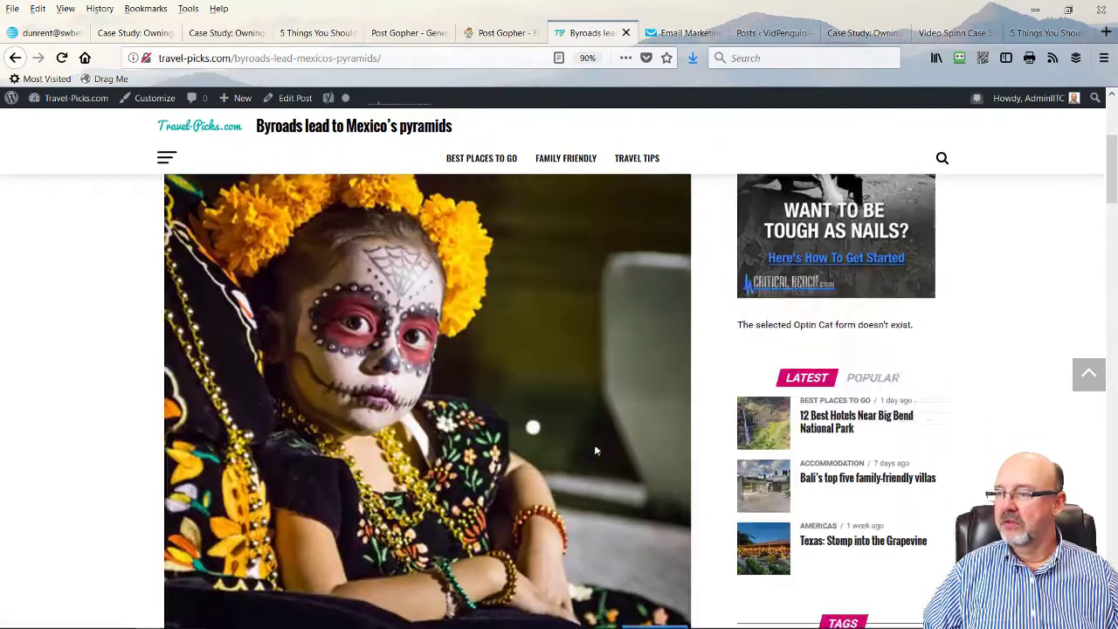
scroll(594, 450, down, 20)
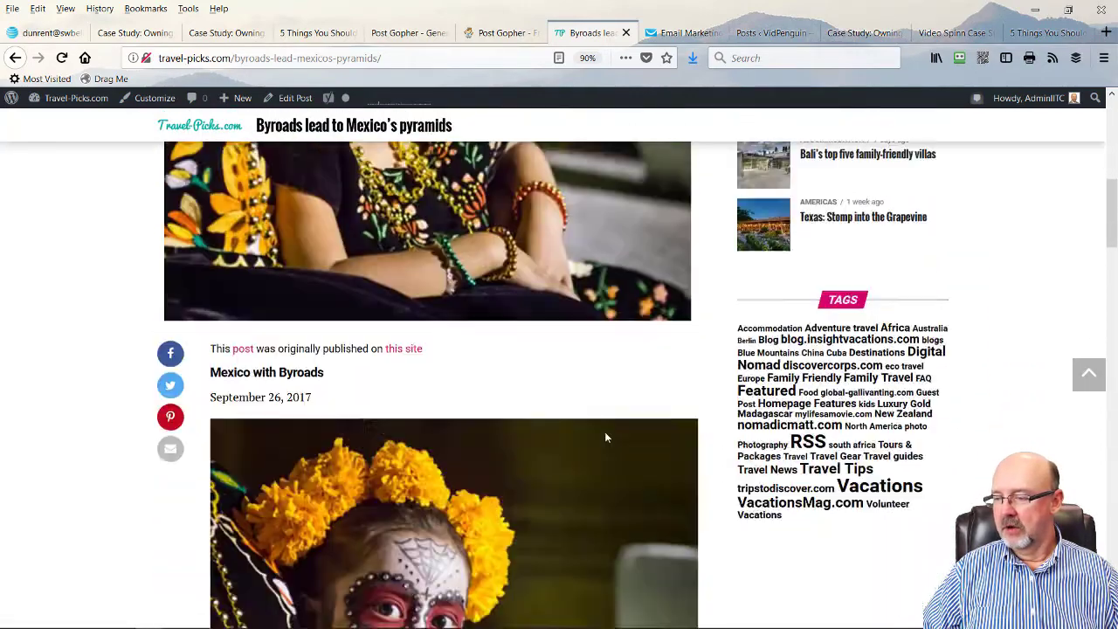
scroll(549, 401, down, 10)
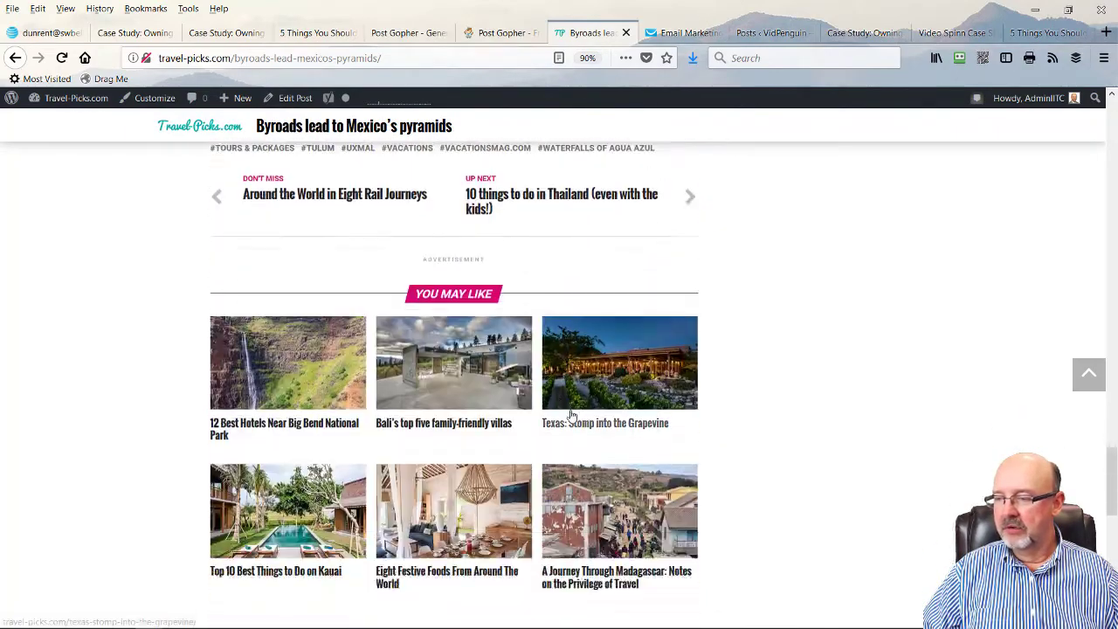
Follow the download link in the Travel-Picks.com e-mail in Yahoo Mail and open byroads-lead-mexicos-pyramids.pdf with Adobe Acrobat.
scroll(436, 254, up, 4)
click(443, 285)
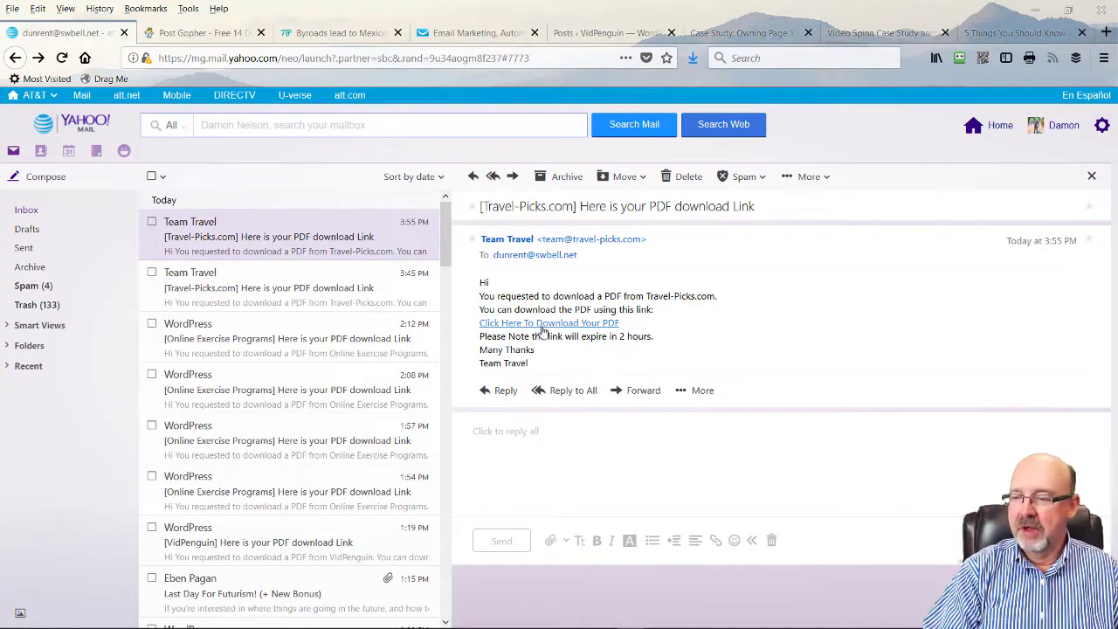
click(543, 324)
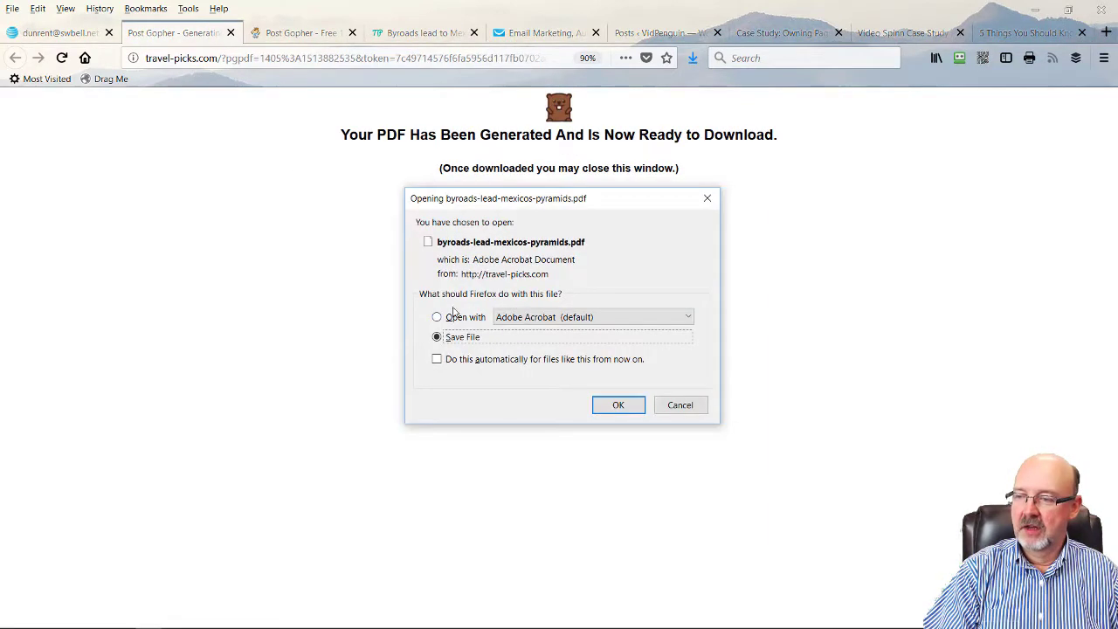
click(438, 318)
click(607, 404)
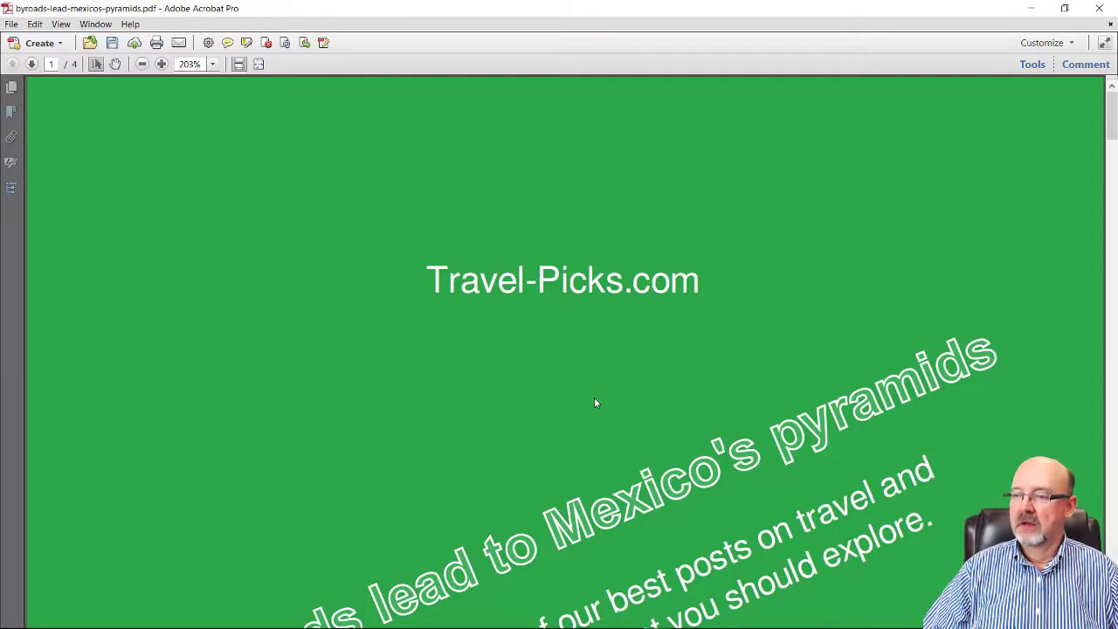
Examine the cover page of the Mexico's pyramids PDF, including its title, description and read-online link.
scroll(717, 400, down, 3)
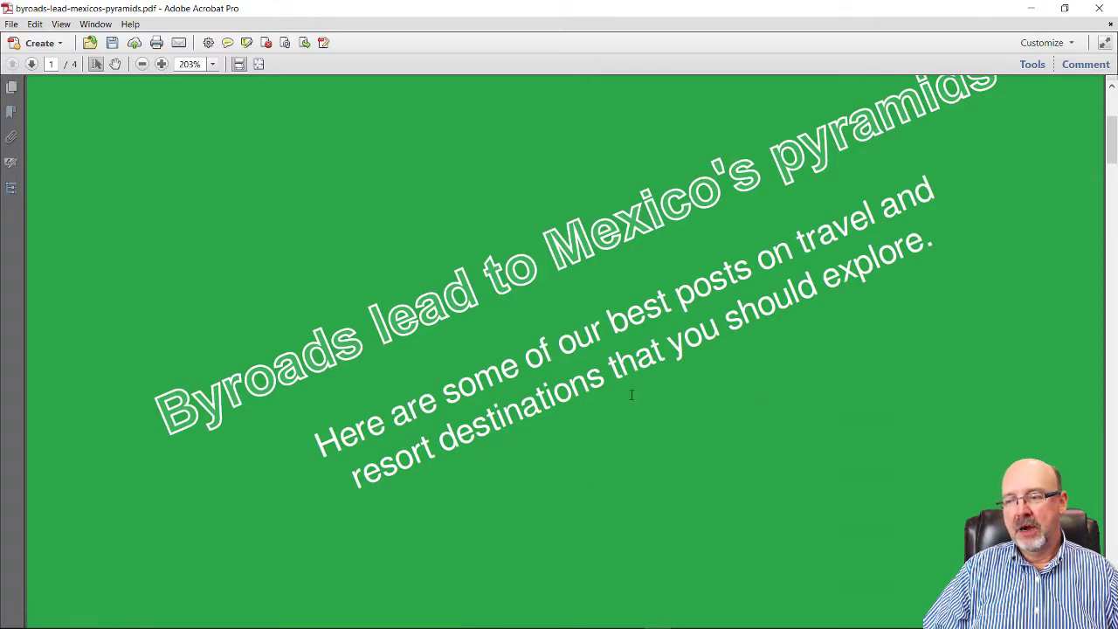
scroll(743, 387, down, 8)
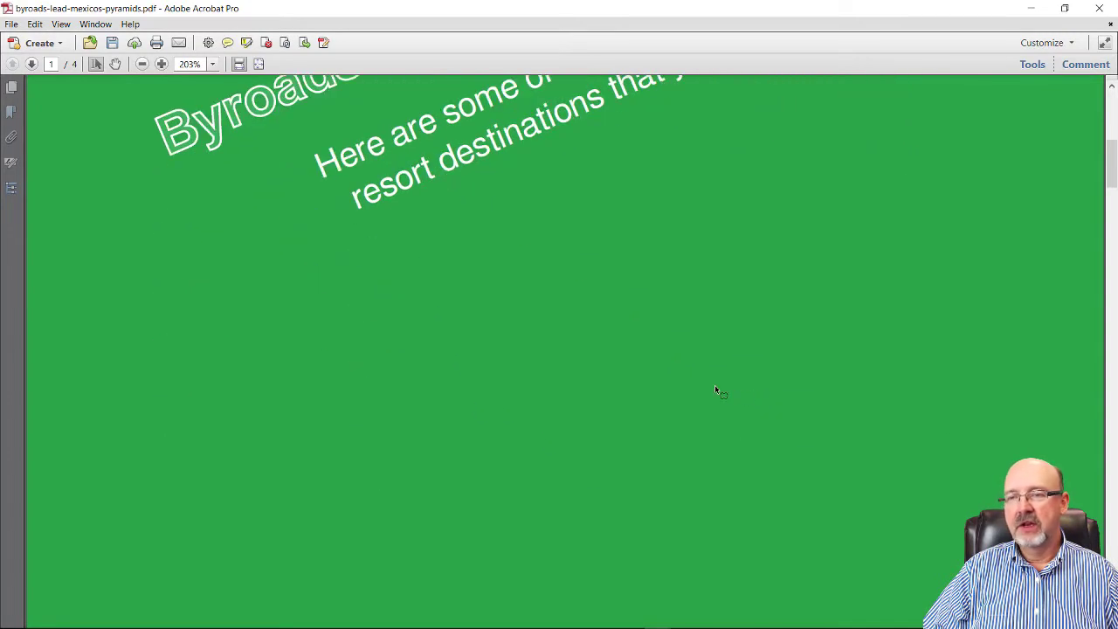
scroll(742, 367, down, 10)
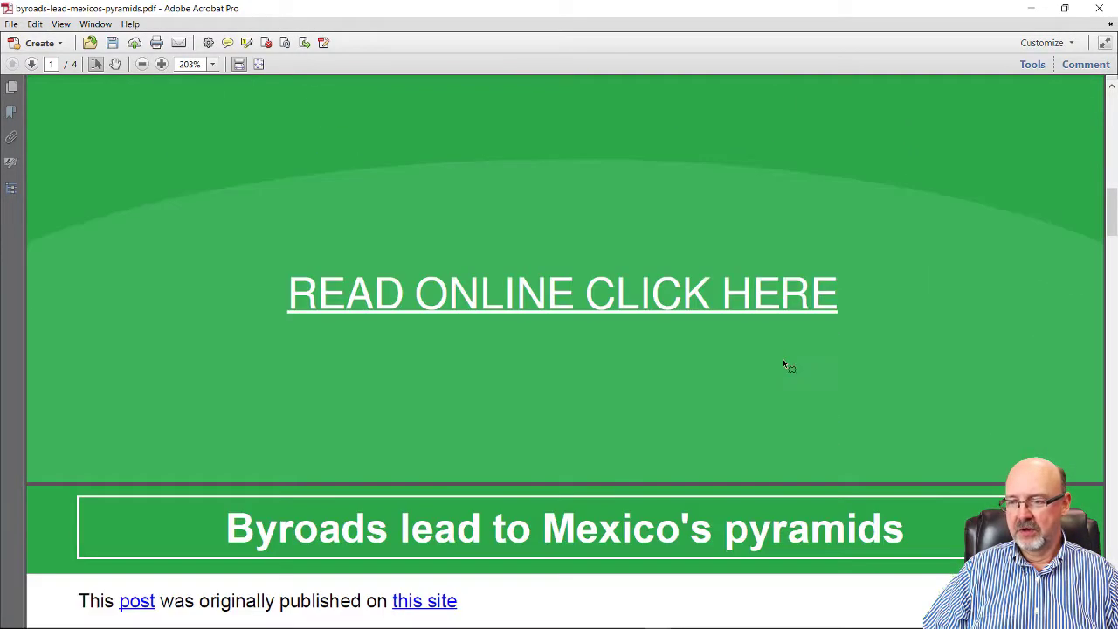
Review the article pages of the Mexico's pyramids PDF for images, text layout, page headers and footers, and the closing source link.
scroll(804, 362, down, 8)
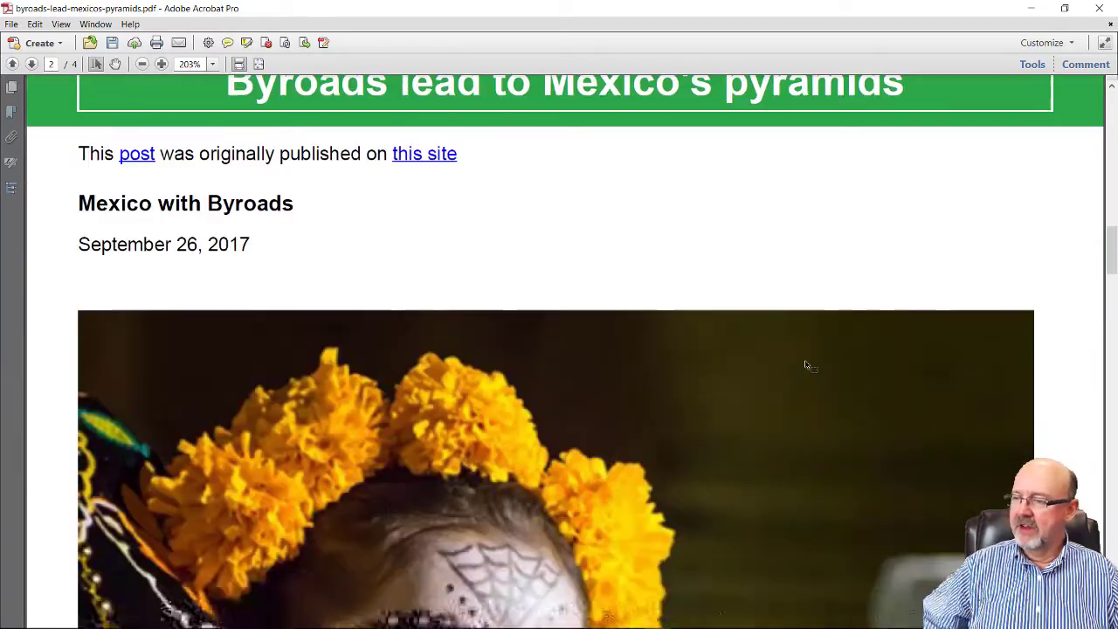
scroll(800, 395, down, 10)
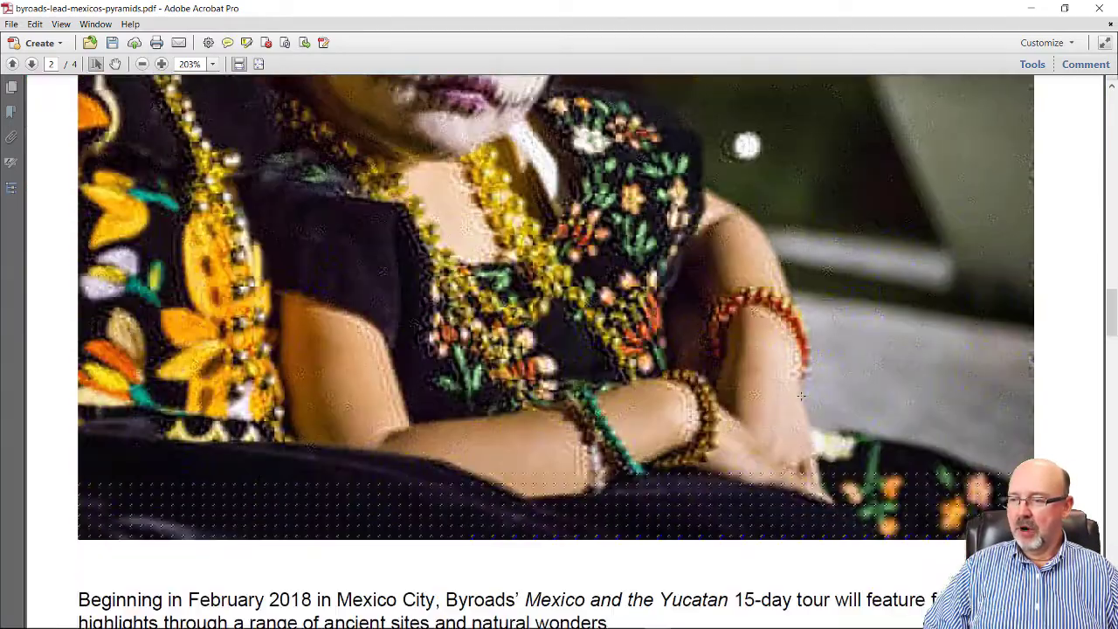
scroll(800, 395, up, 4)
scroll(743, 332, down, 14)
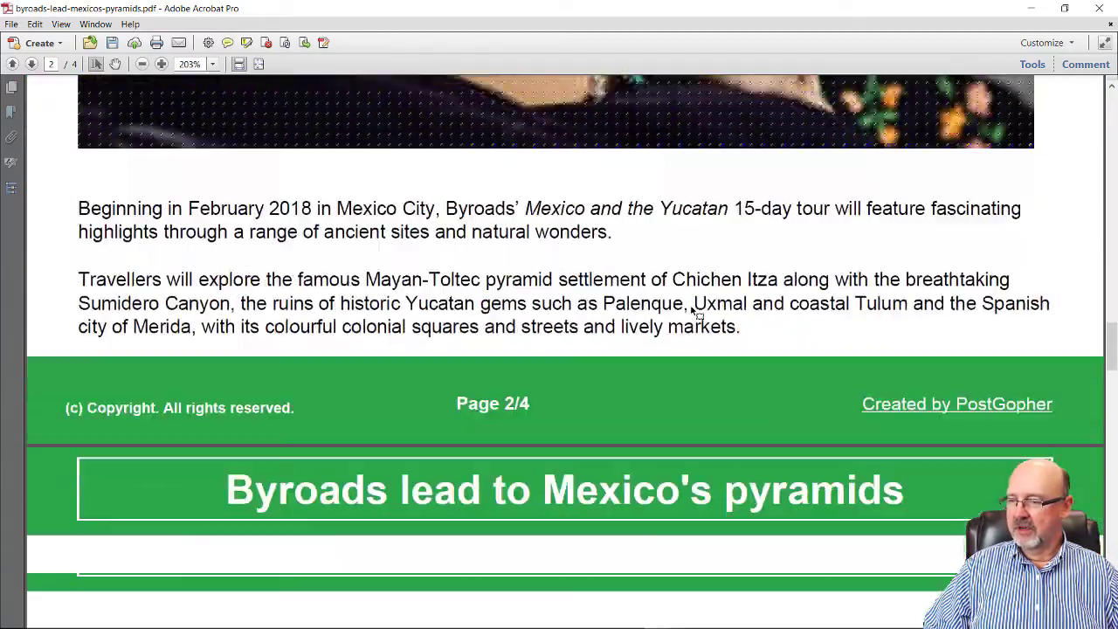
scroll(732, 311, down, 10)
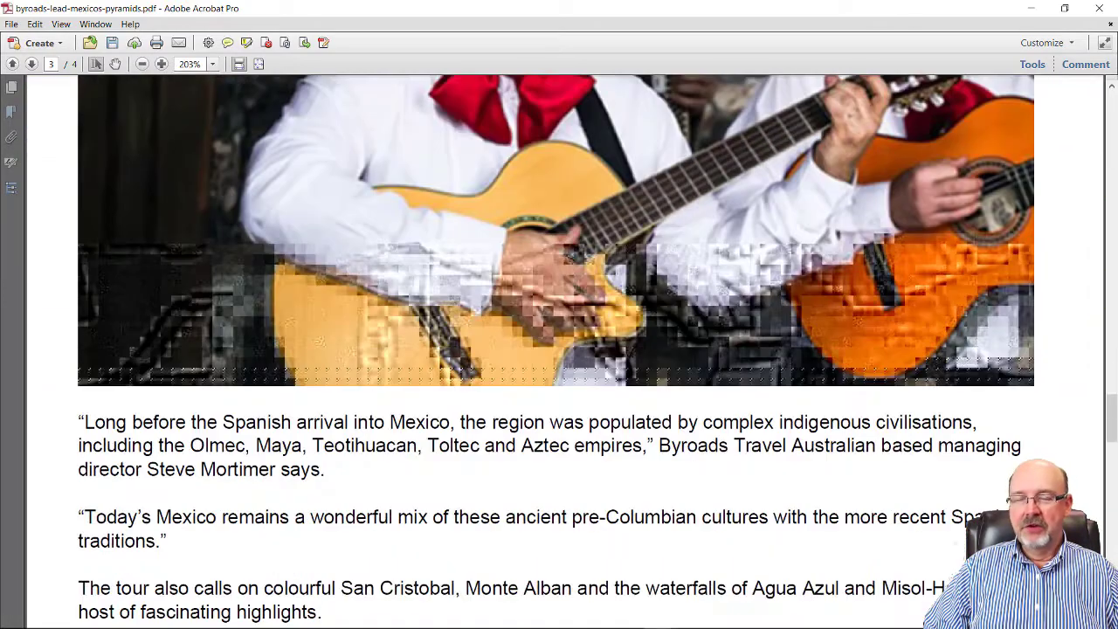
scroll(747, 281, down, 5)
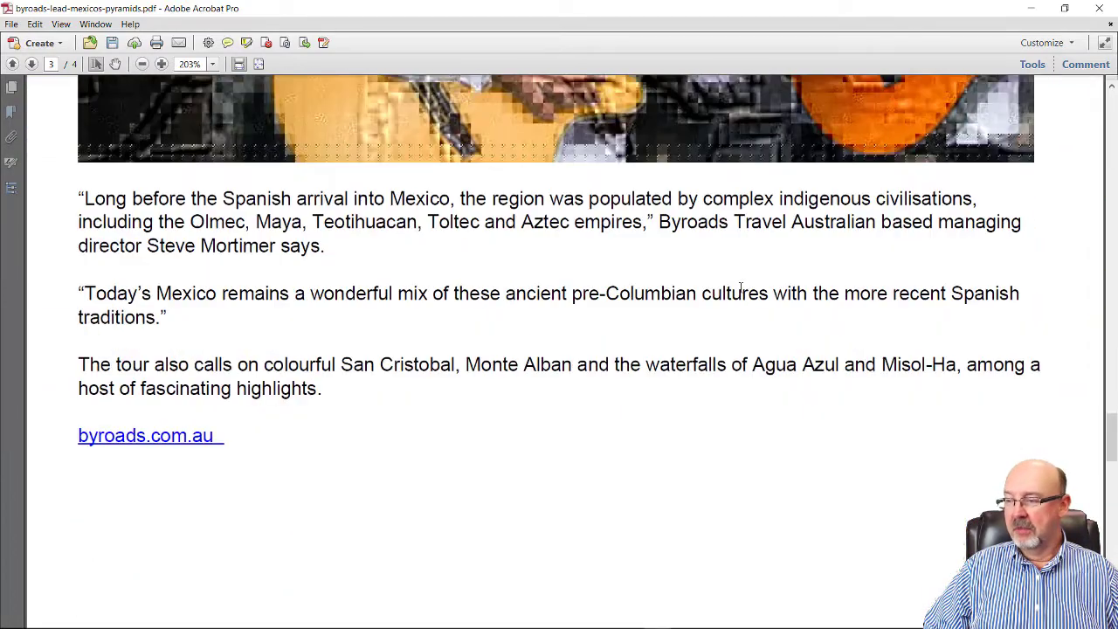
scroll(747, 283, down, 10)
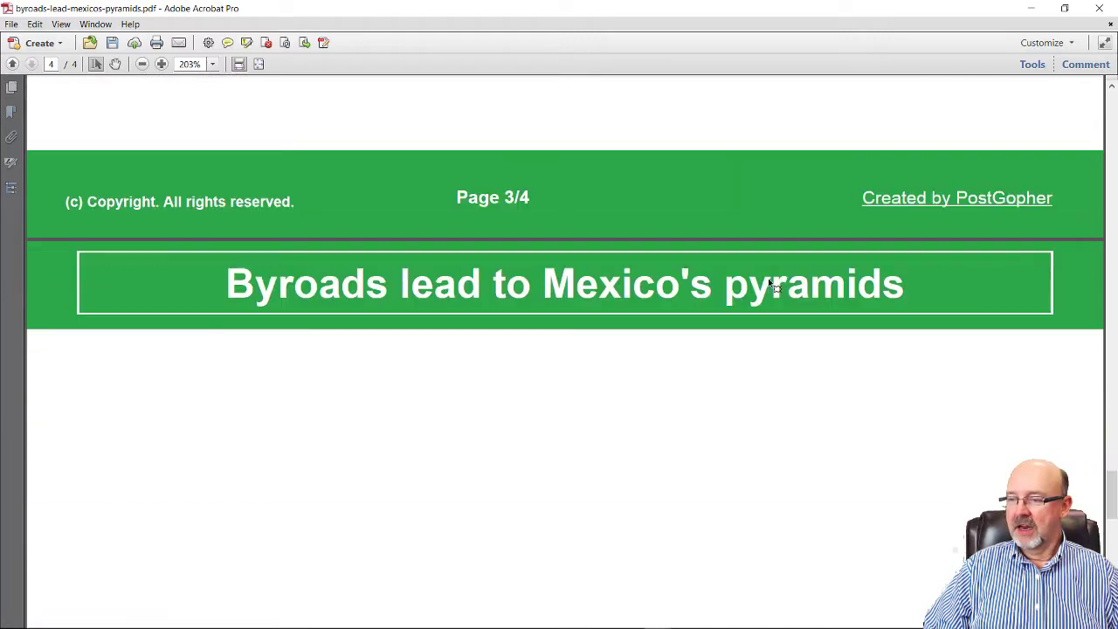
scroll(763, 294, down, 4)
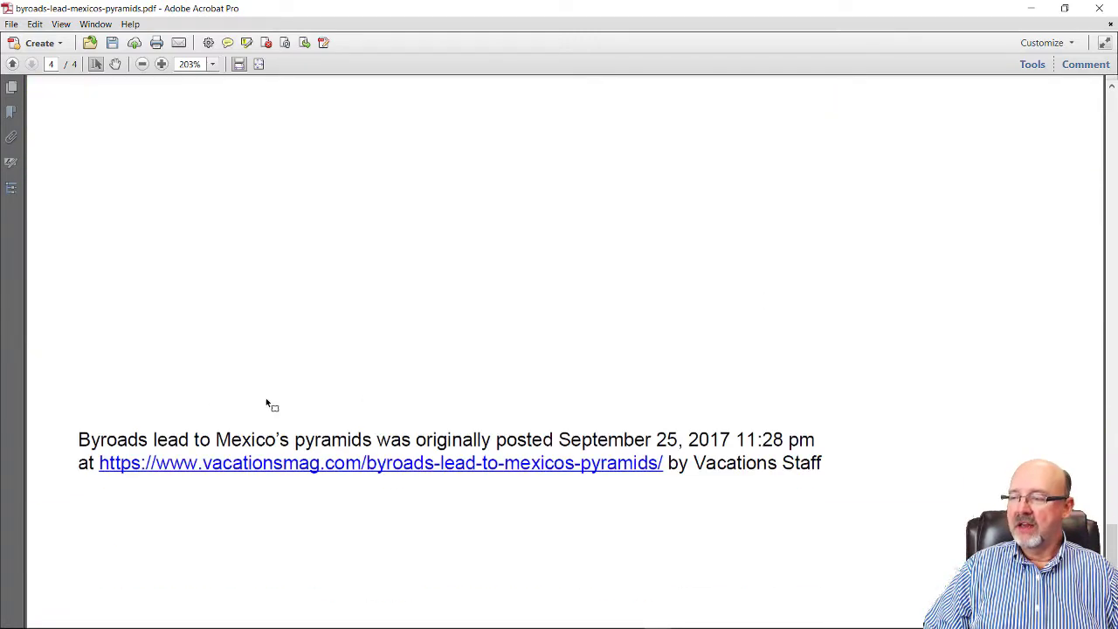
Look back through the Mexico's pyramids PDF from its last page footer to the cover and close it without saving changes.
scroll(266, 404, down, 10)
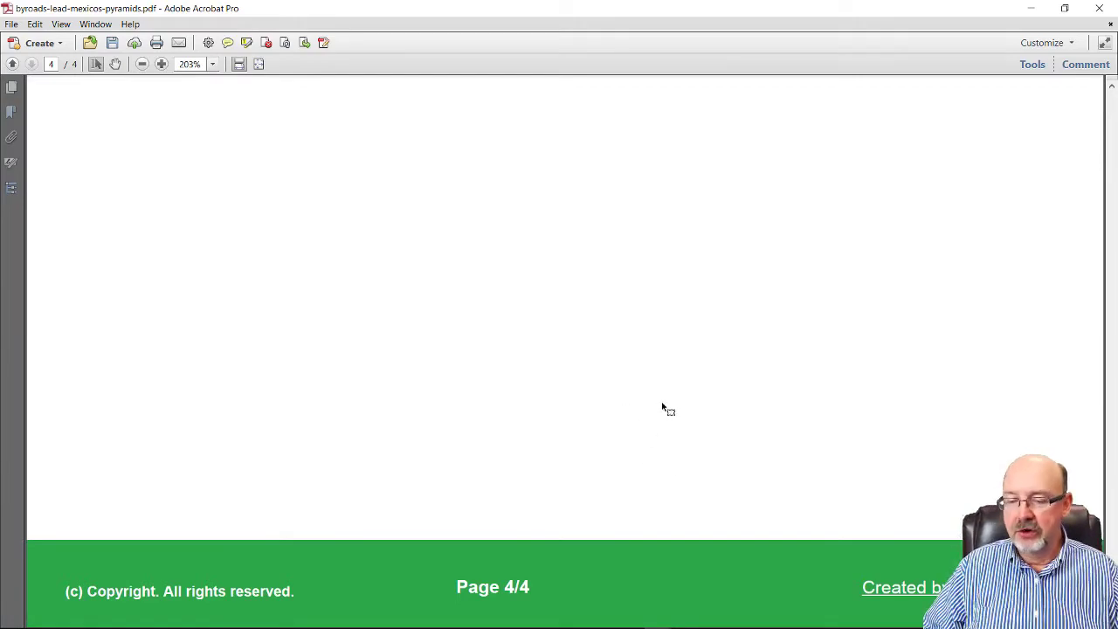
scroll(661, 385, up, 20)
scroll(661, 356, up, 20)
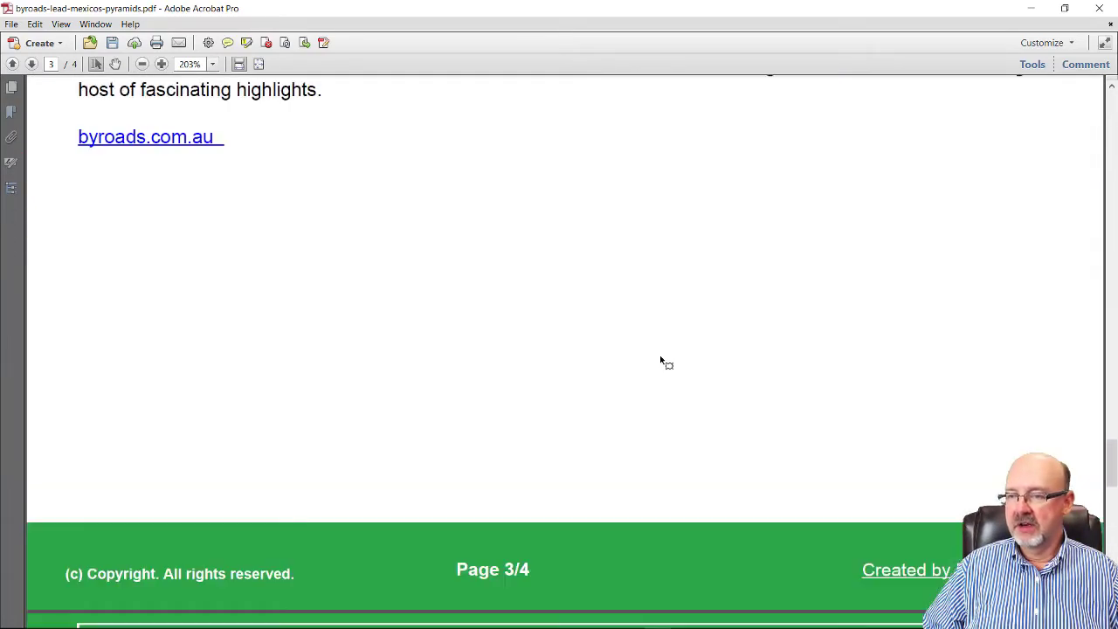
scroll(659, 355, up, 20)
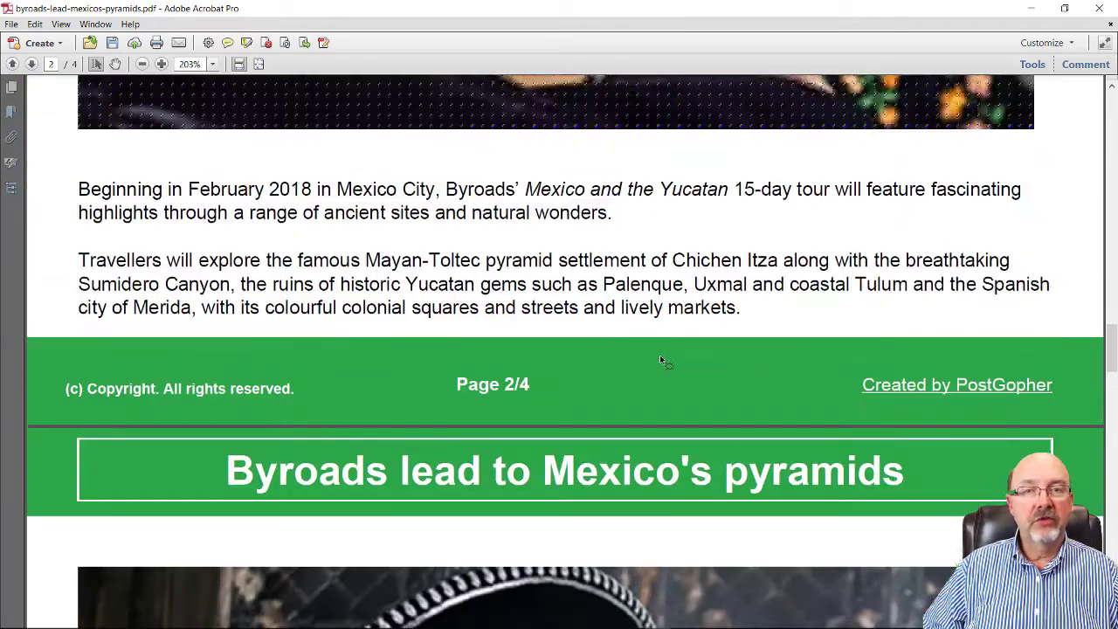
scroll(660, 353, up, 20)
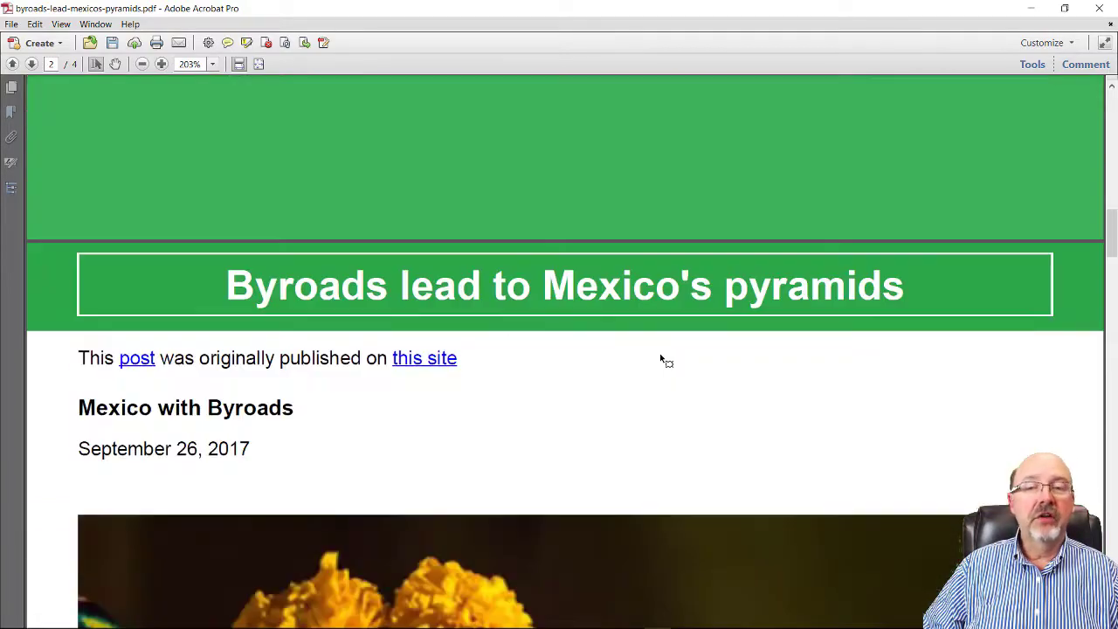
scroll(660, 355, up, 6)
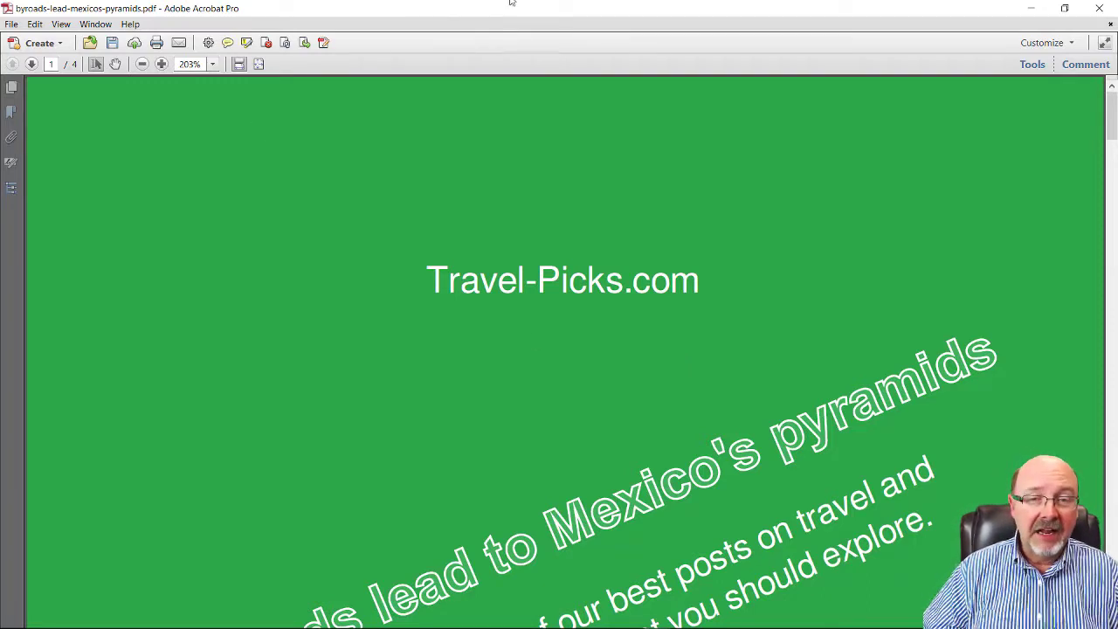
click(1099, 7)
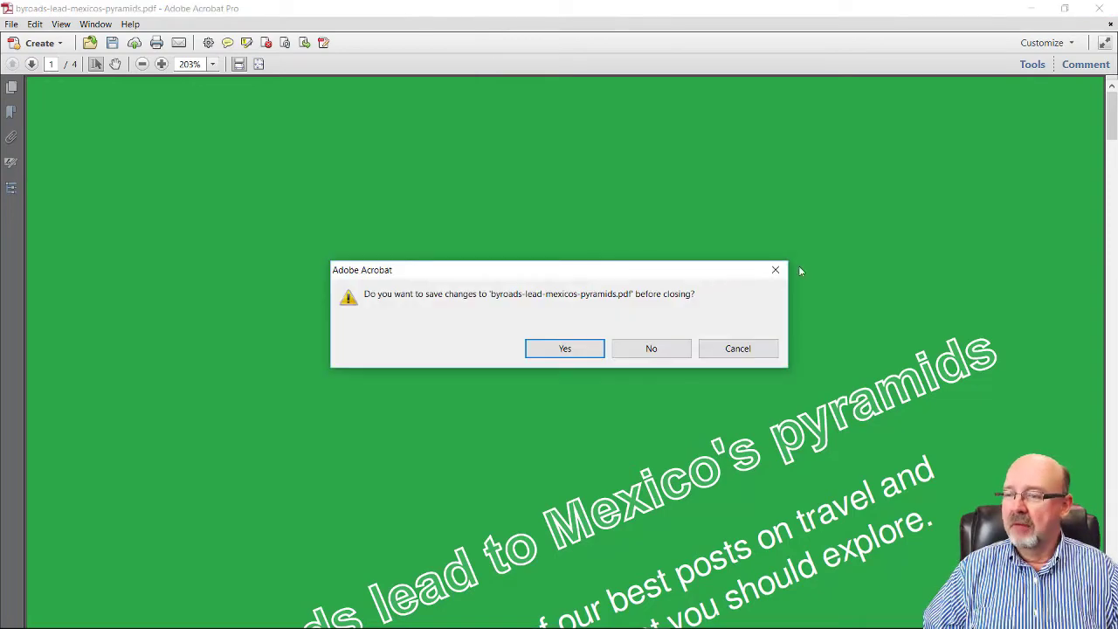
click(666, 350)
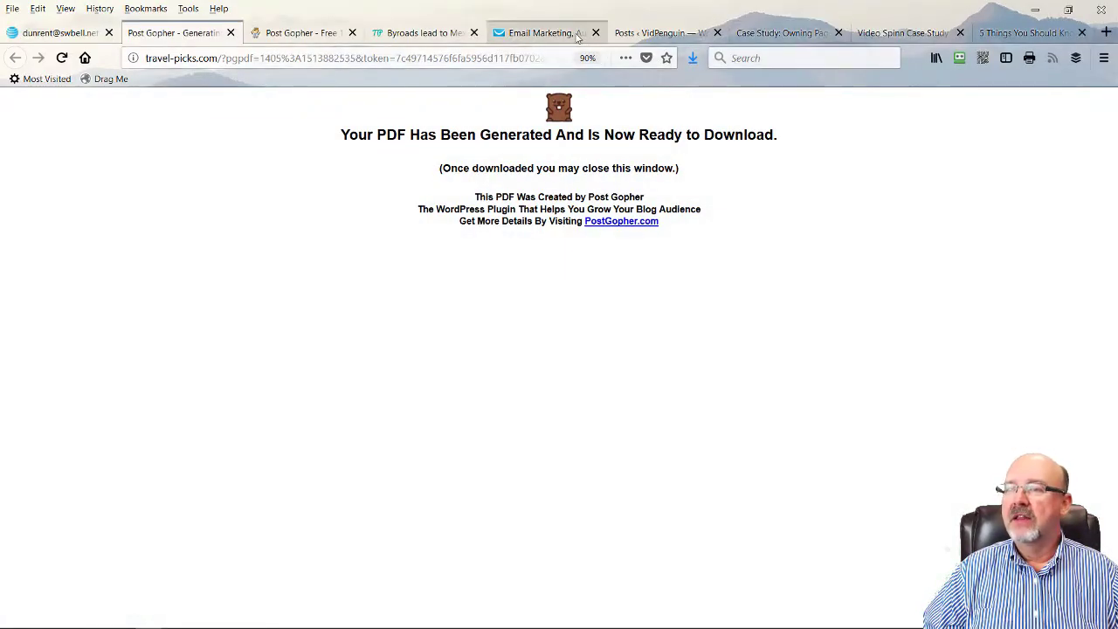
Switch to the VidPenguin site in Firefox and open Post Gopher's Settings page from its WordPress dashboard.
click(755, 35)
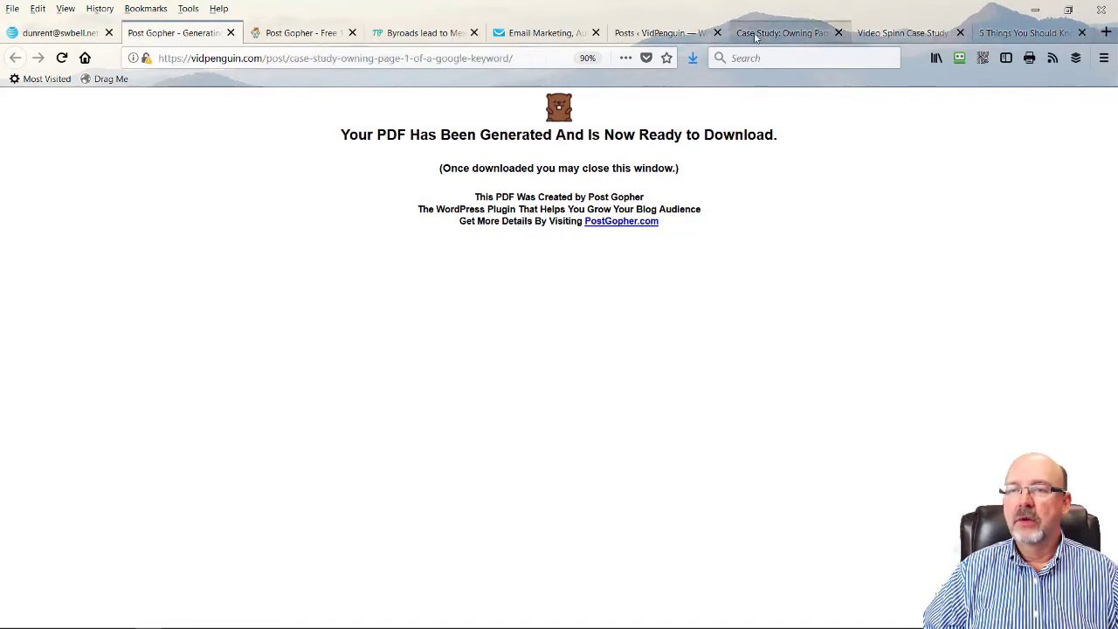
mouse_move(75, 104)
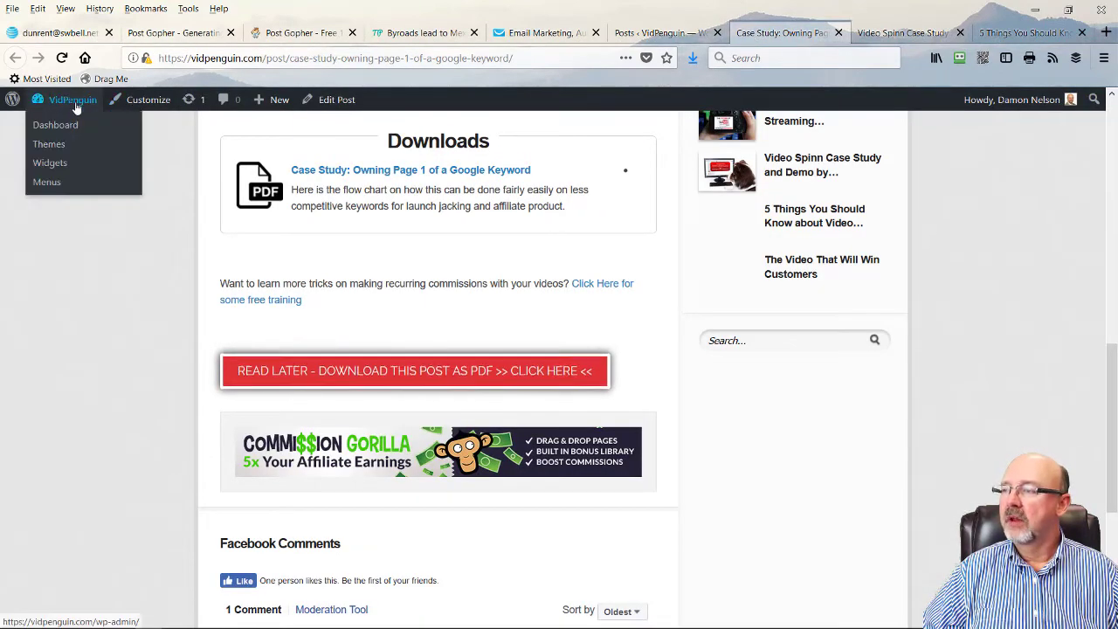
click(51, 127)
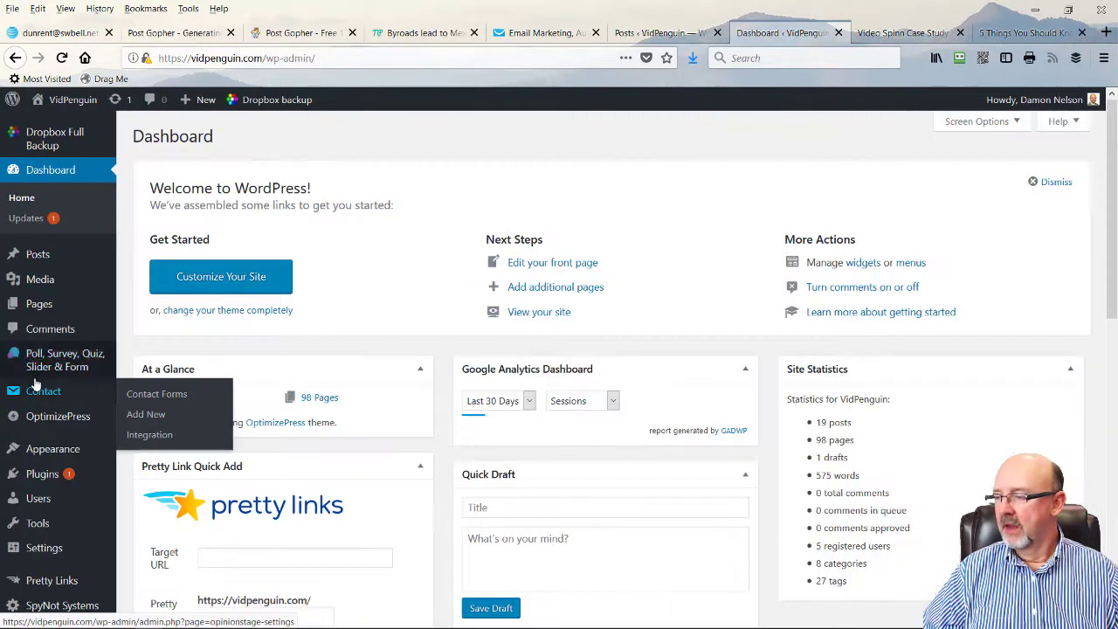
scroll(36, 393, down, 4)
mouse_move(87, 472)
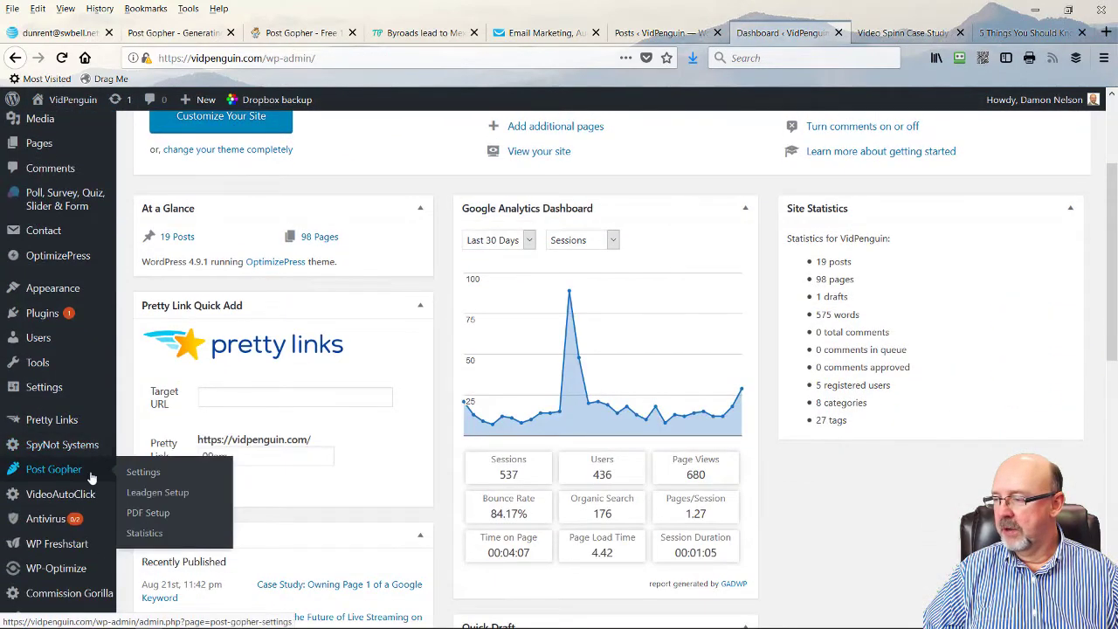
click(142, 473)
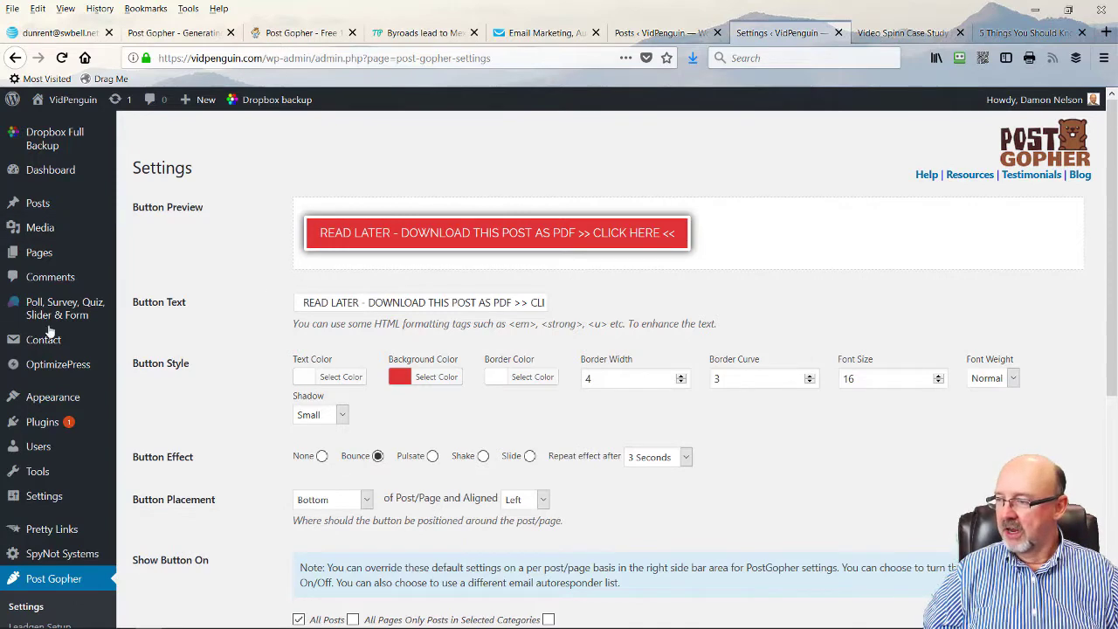
Review the download button's text, style, effect, placement and the options for showing it on posts, pages or categories.
scroll(81, 513, down, 2)
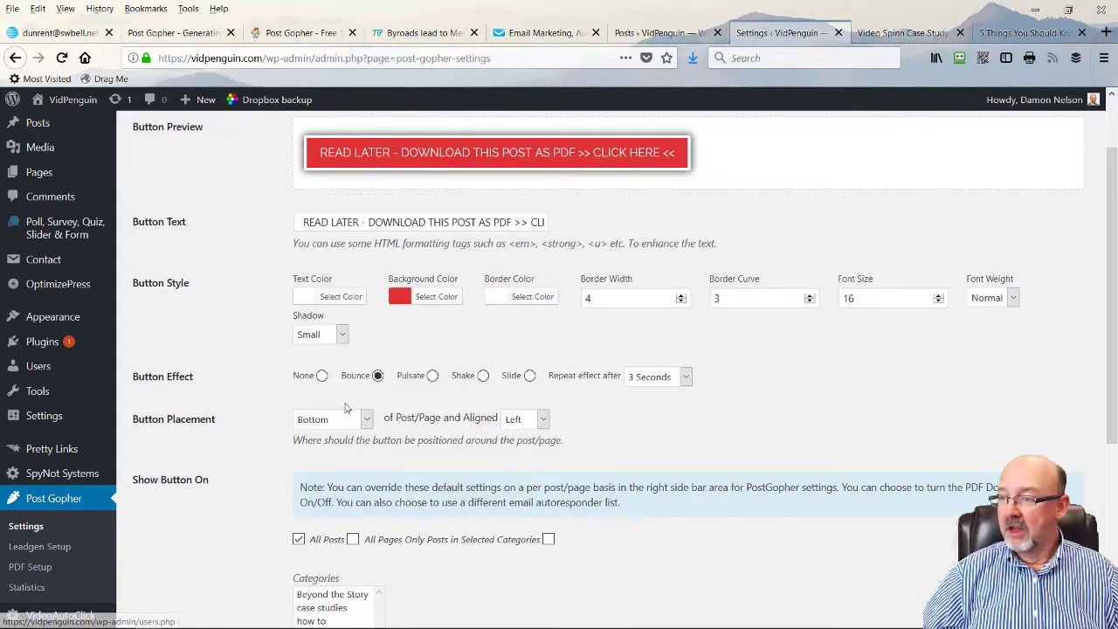
scroll(349, 409, up, 2)
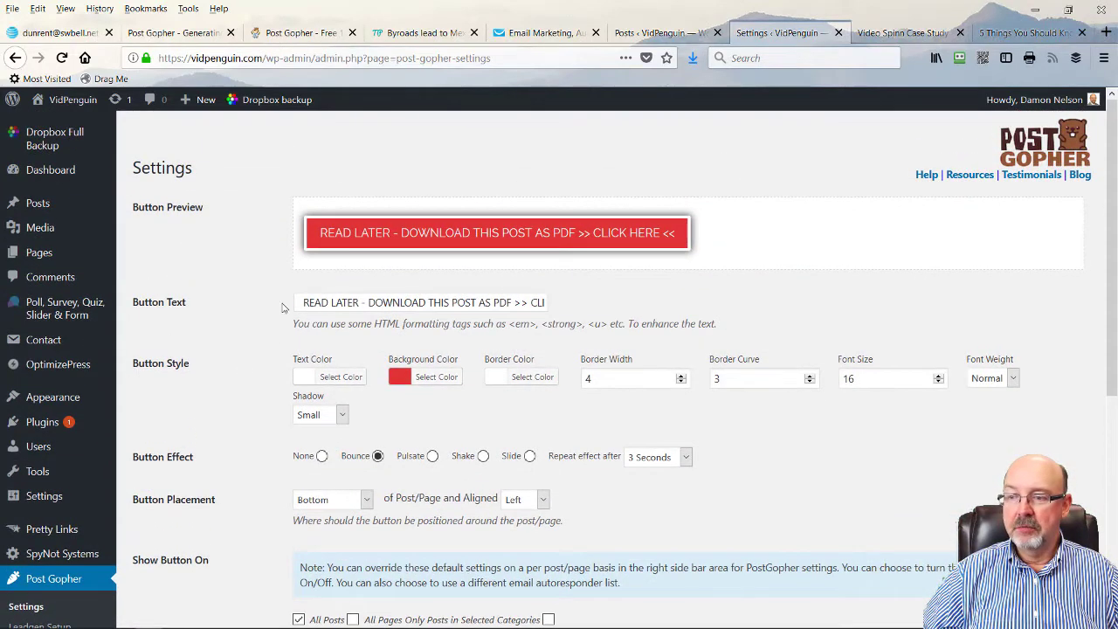
scroll(289, 314, down, 2)
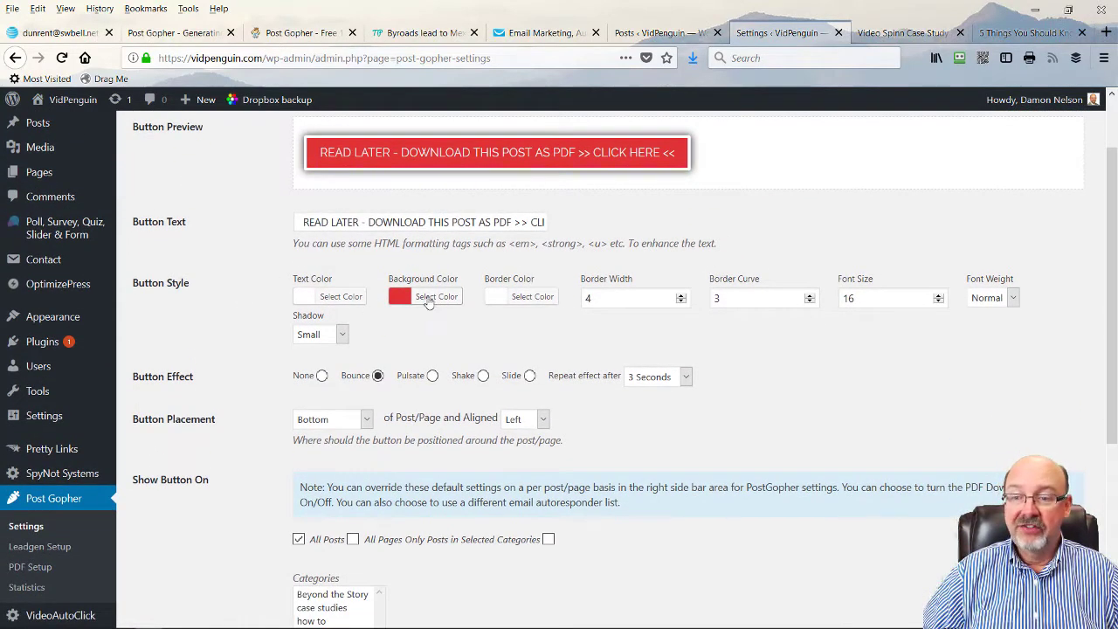
scroll(340, 312, down, 2)
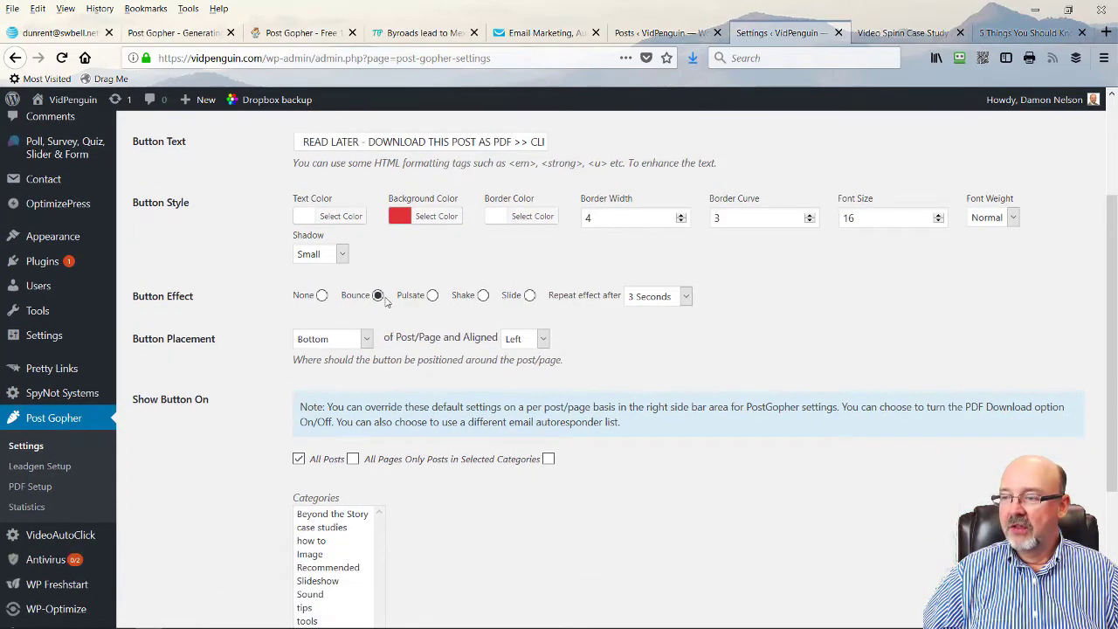
scroll(539, 391, down, 2)
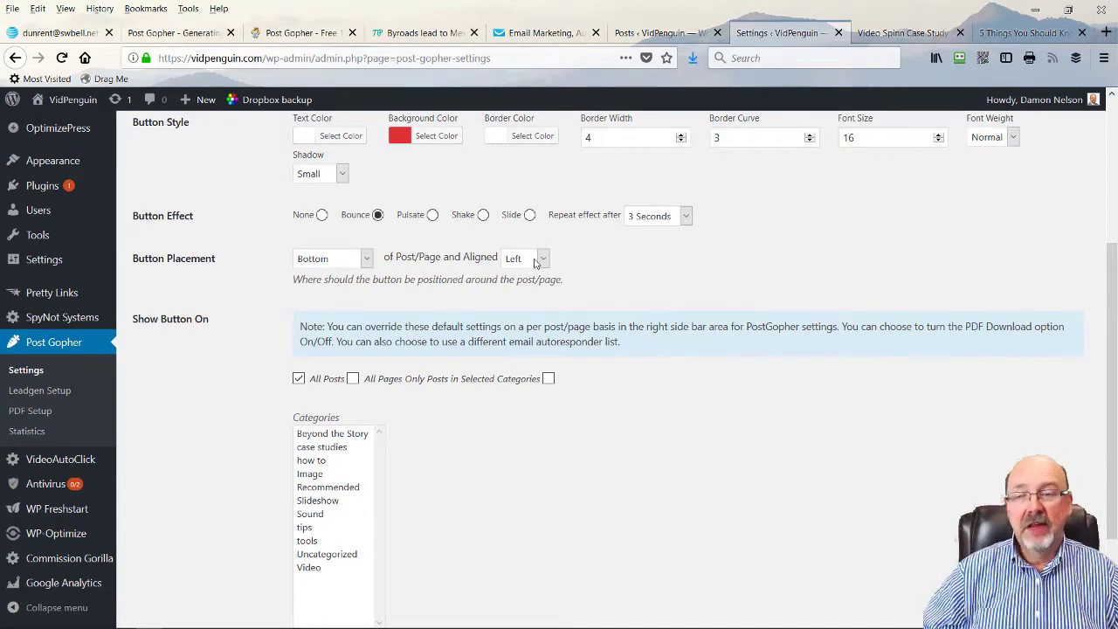
scroll(536, 263, down, 3)
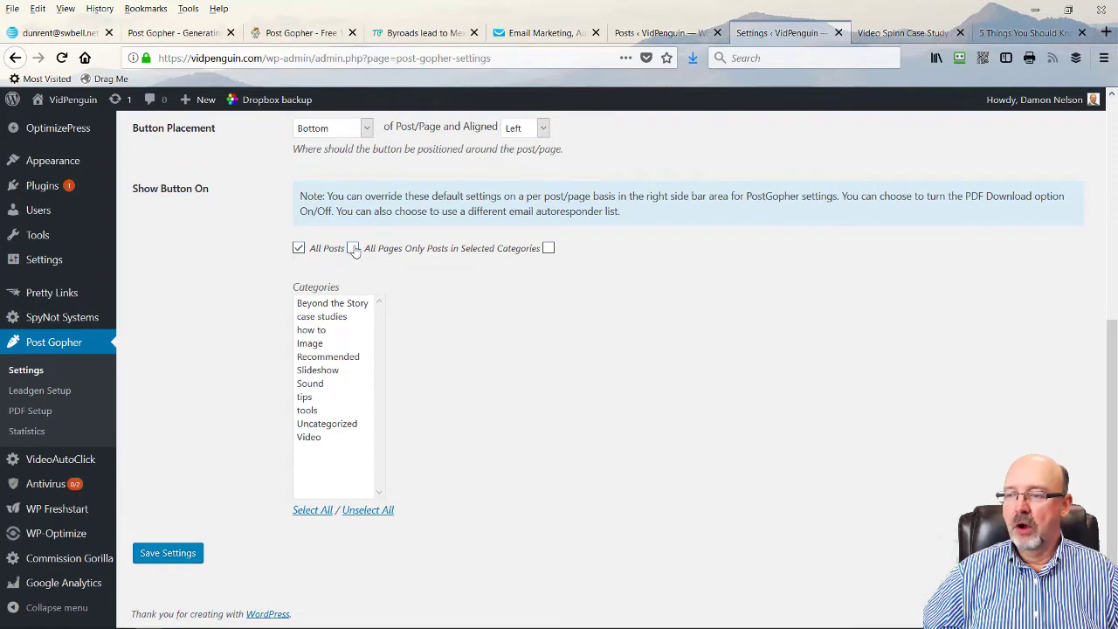
click(353, 249)
click(353, 249)
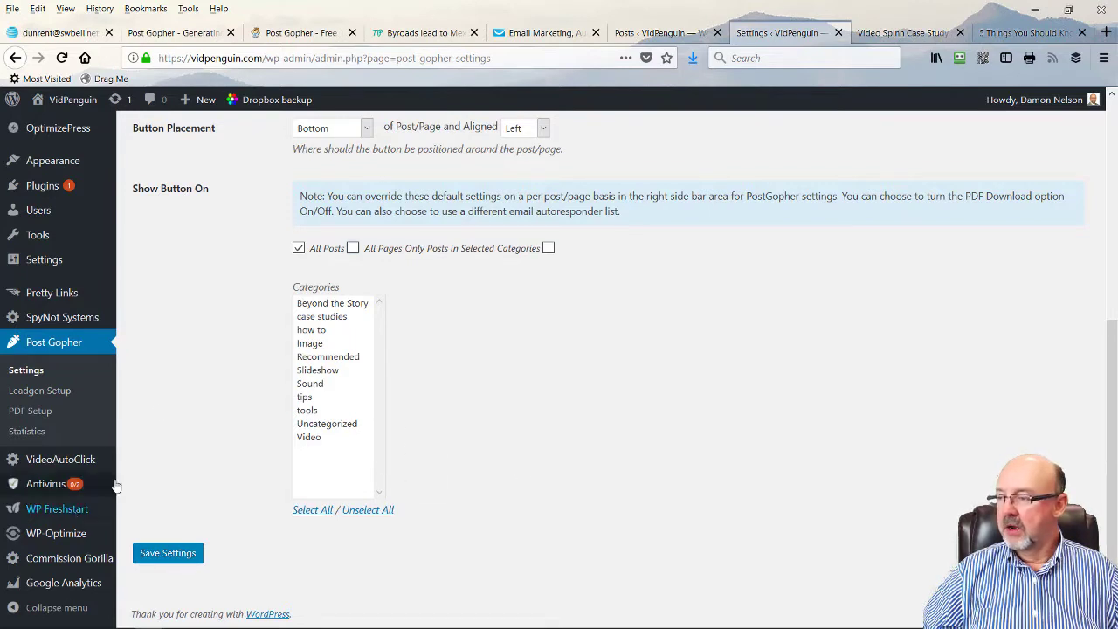
Open Post Gopher's Leadgen Setup and review the autoresponder choice and the lead capture form's fields, texts and button style.
click(47, 392)
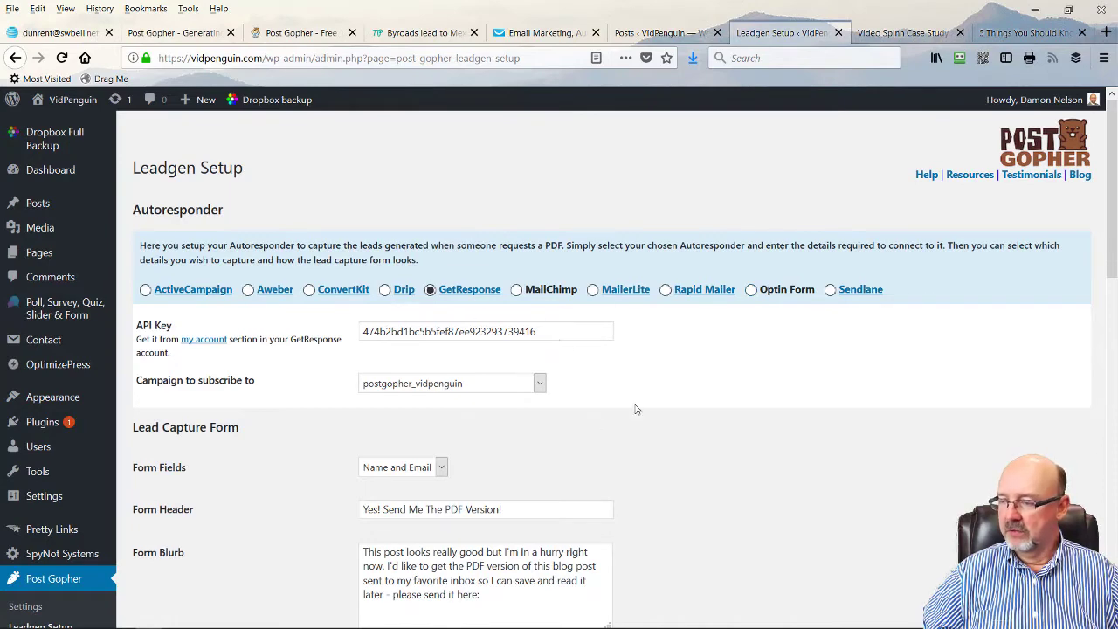
scroll(637, 402, down, 3)
scroll(371, 161, down, 2)
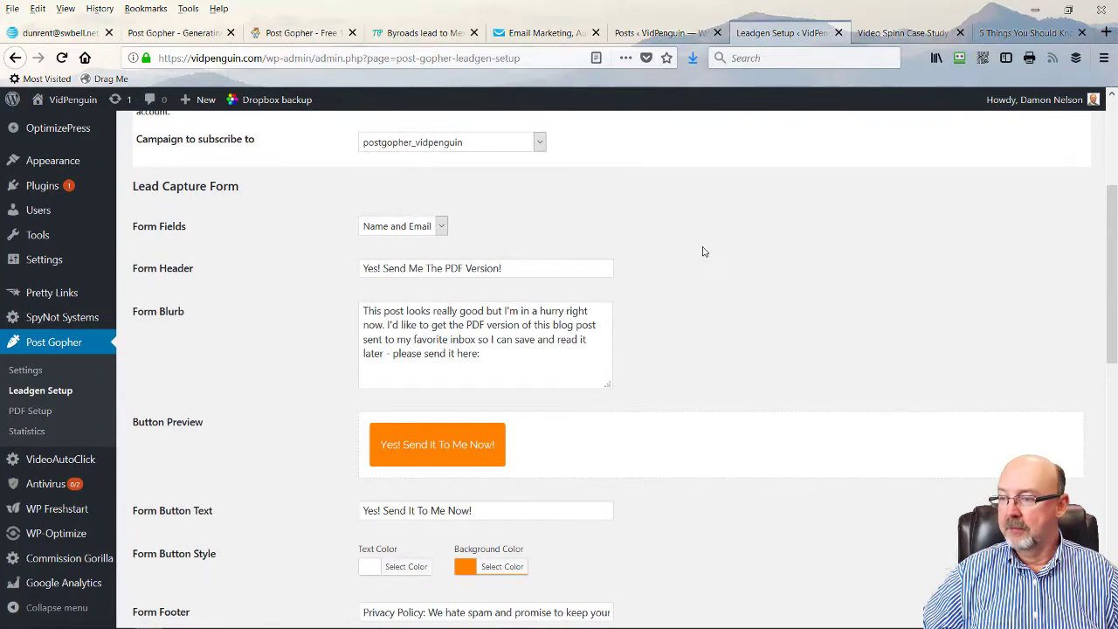
scroll(704, 250, down, 2)
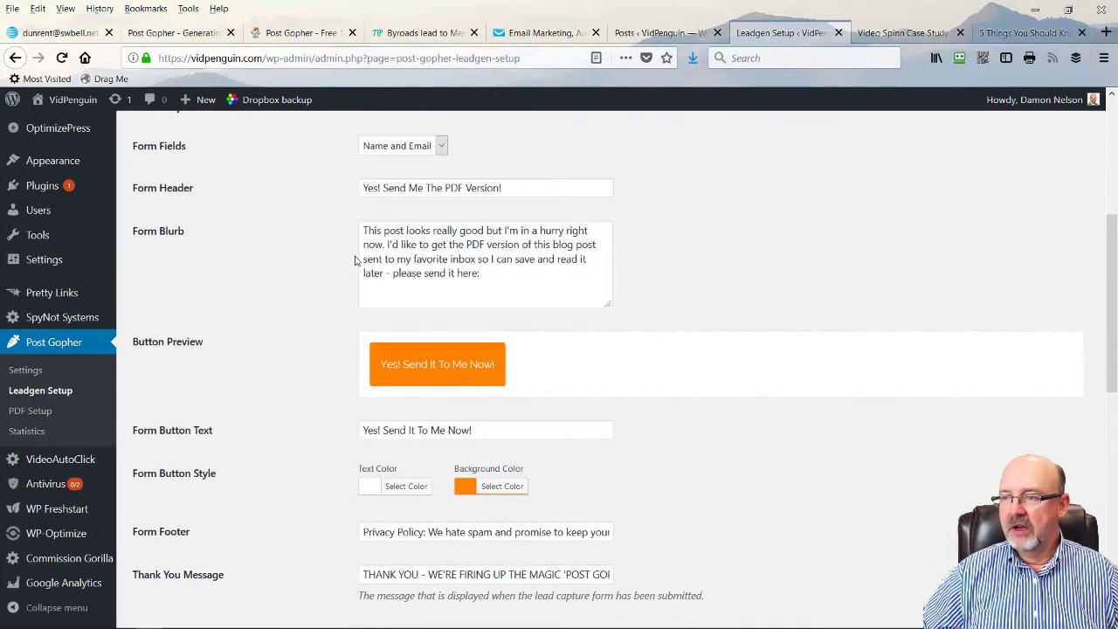
scroll(647, 260, down, 5)
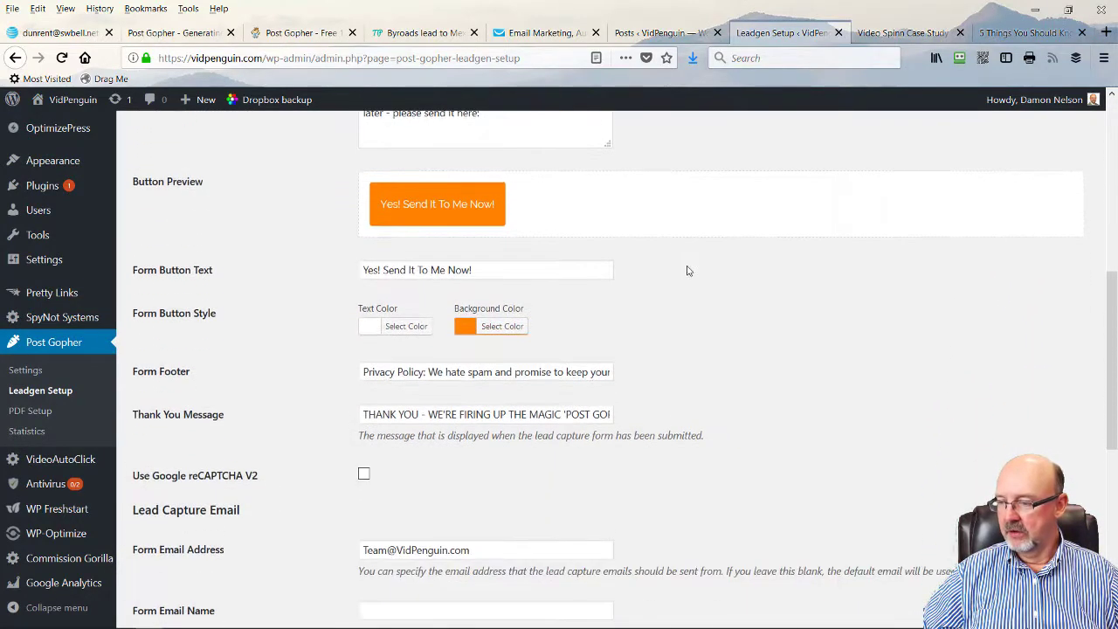
scroll(708, 280, down, 5)
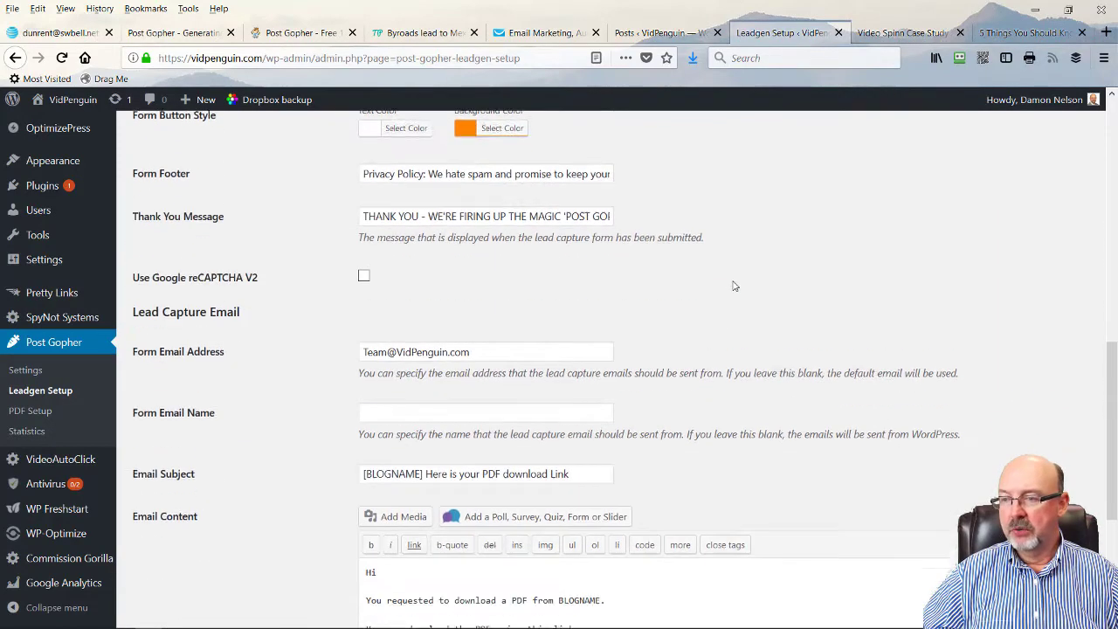
Check the lead capture email's sender, subject, content and download link expiry, and save the Leadgen Setup.
scroll(736, 284, down, 2)
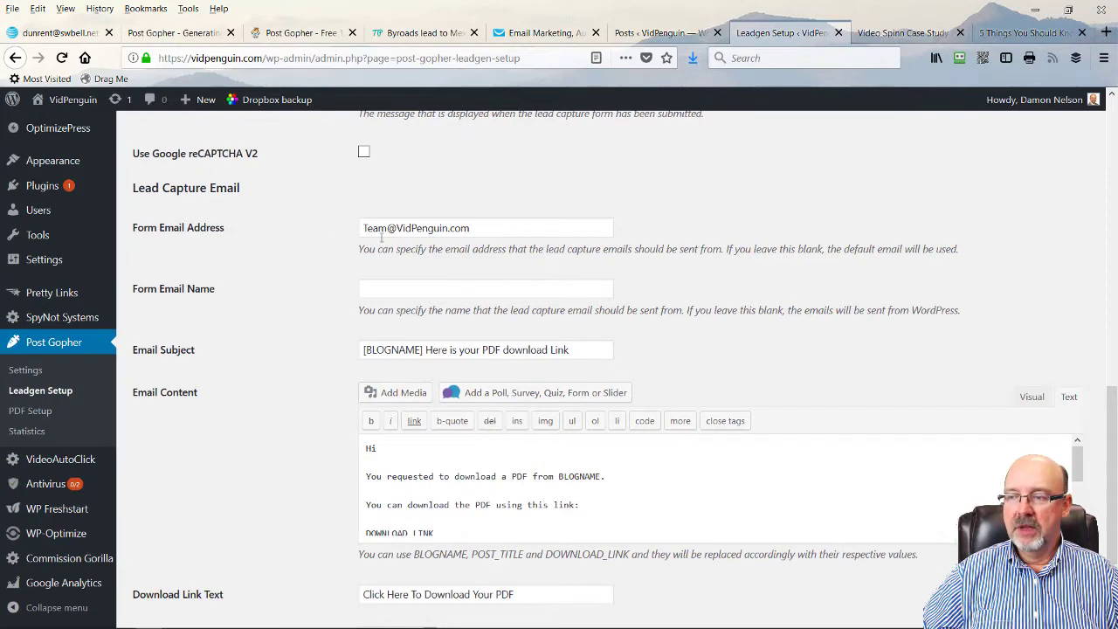
scroll(431, 248, down, 2)
scroll(592, 310, down, 2)
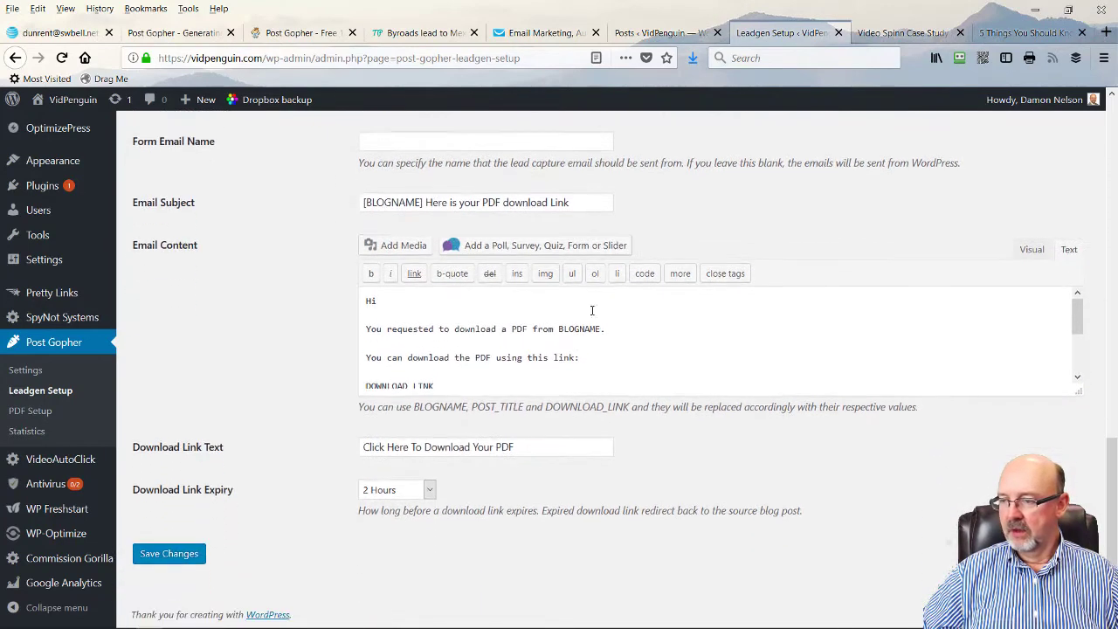
scroll(464, 340, down, 3)
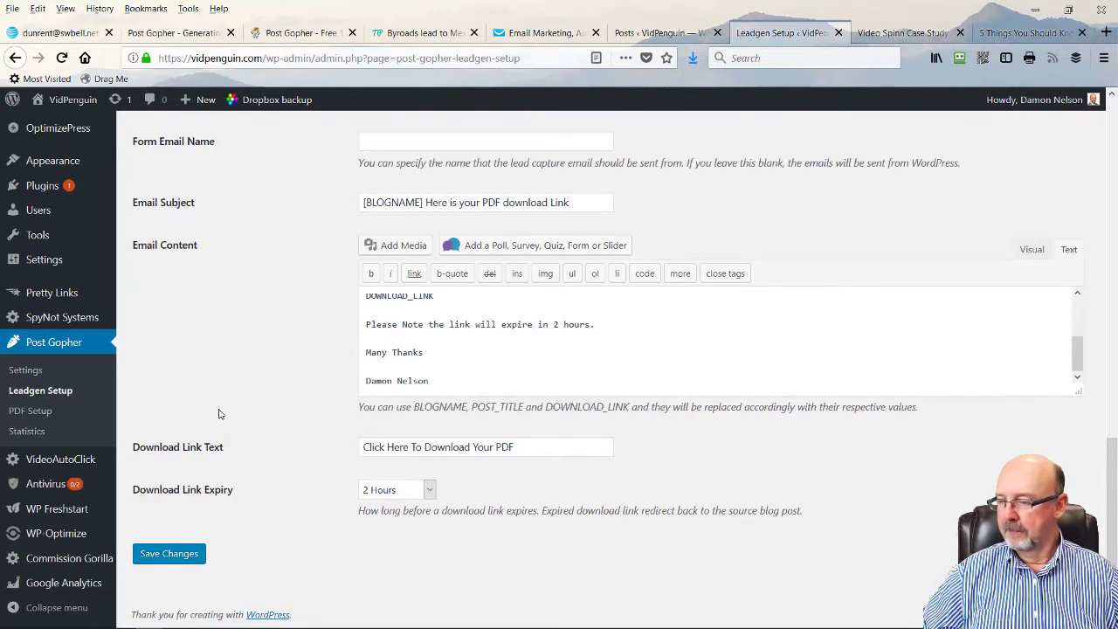
click(168, 554)
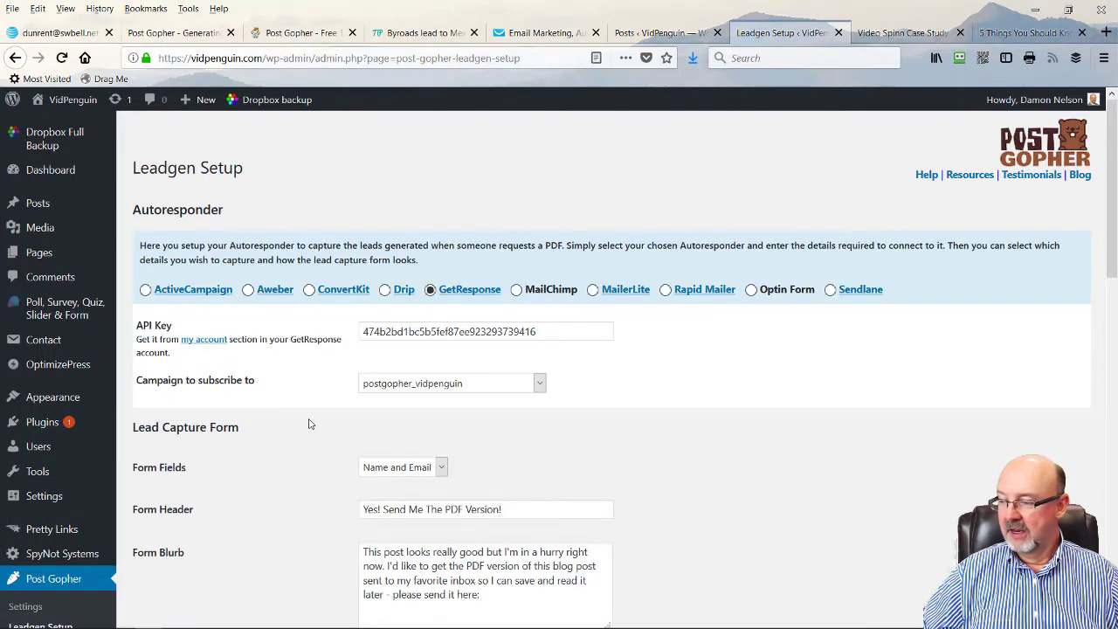
Open Post Gopher's PDF Setup, try the fourth PDF template and select the second one.
scroll(310, 424, down, 3)
click(35, 411)
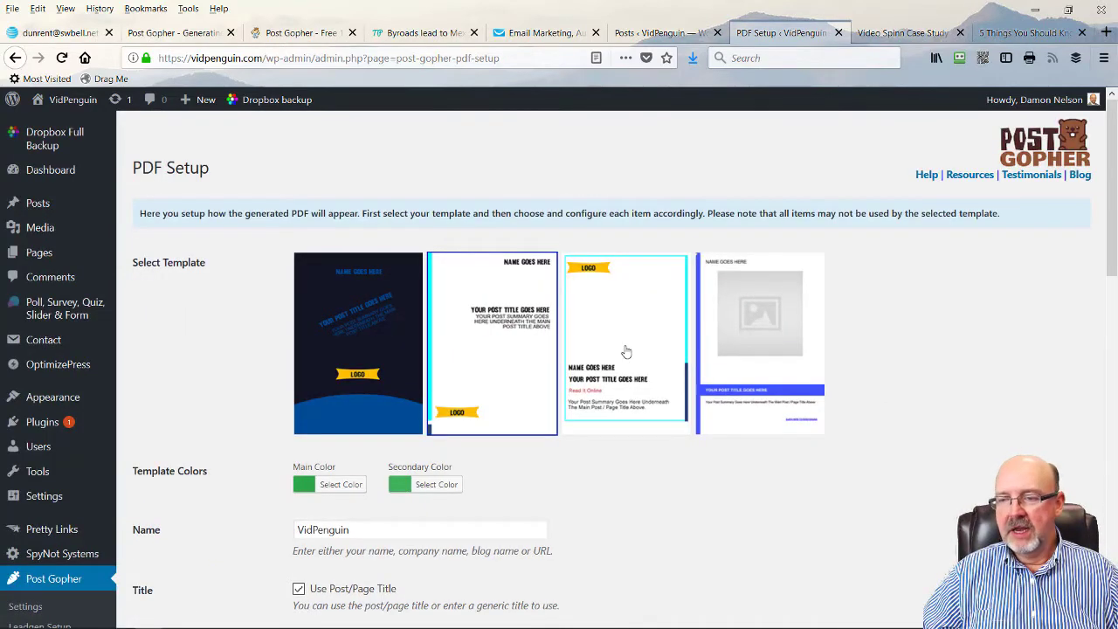
click(756, 350)
click(524, 367)
Review the PDF Setup options for colors, name, title, logo, excerpt, images, YouTube links, footer, powered-by link and ignored shortcodes.
scroll(883, 385, down, 3)
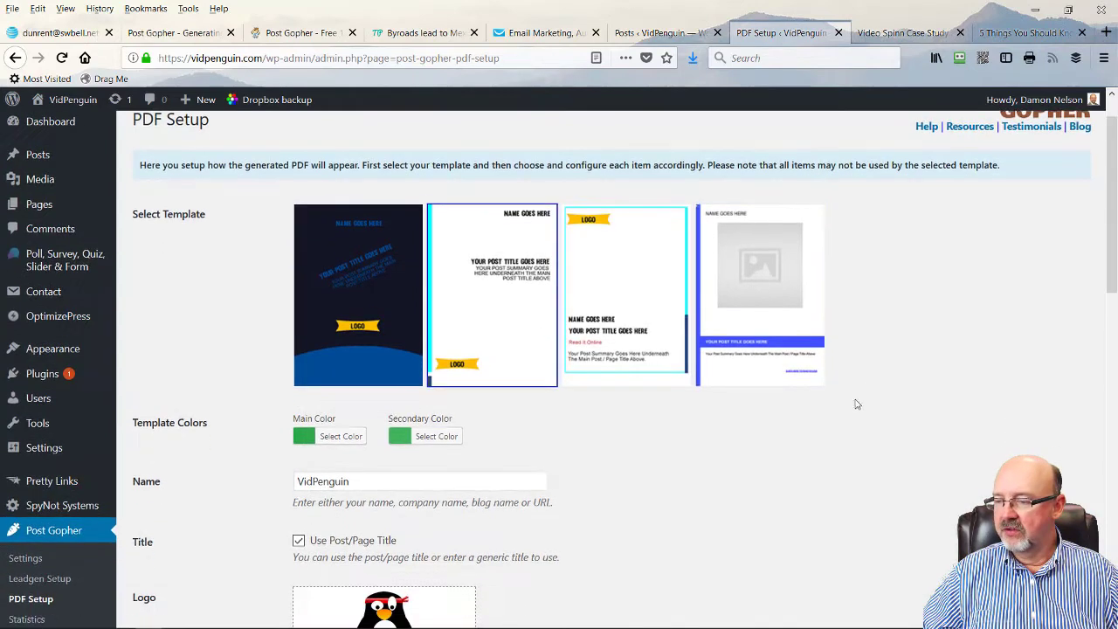
scroll(534, 501, down, 6)
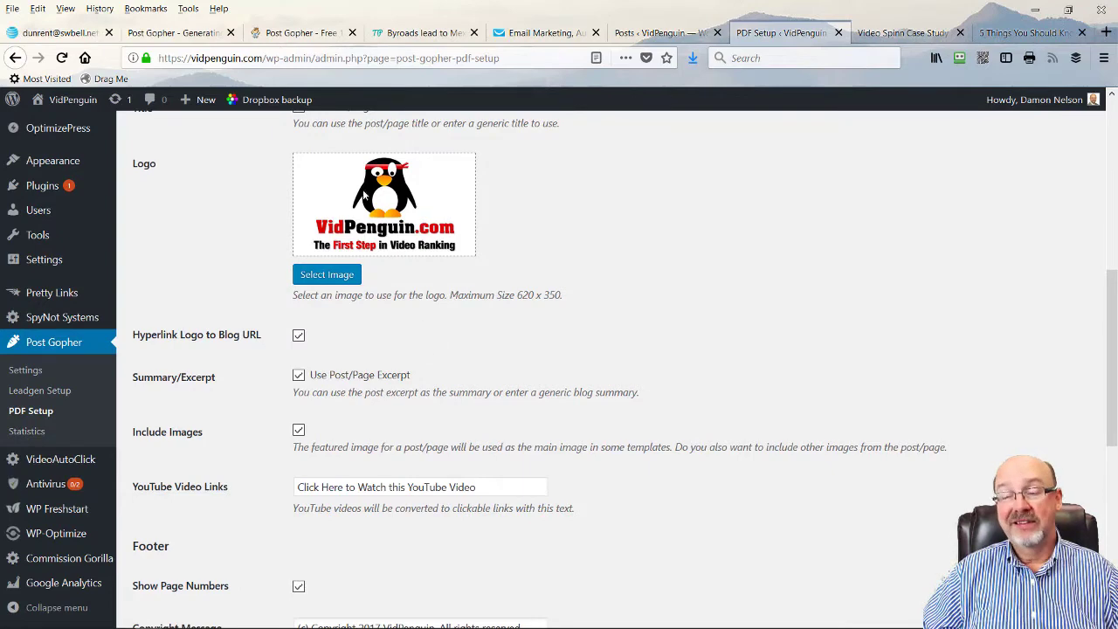
scroll(636, 358, down, 2)
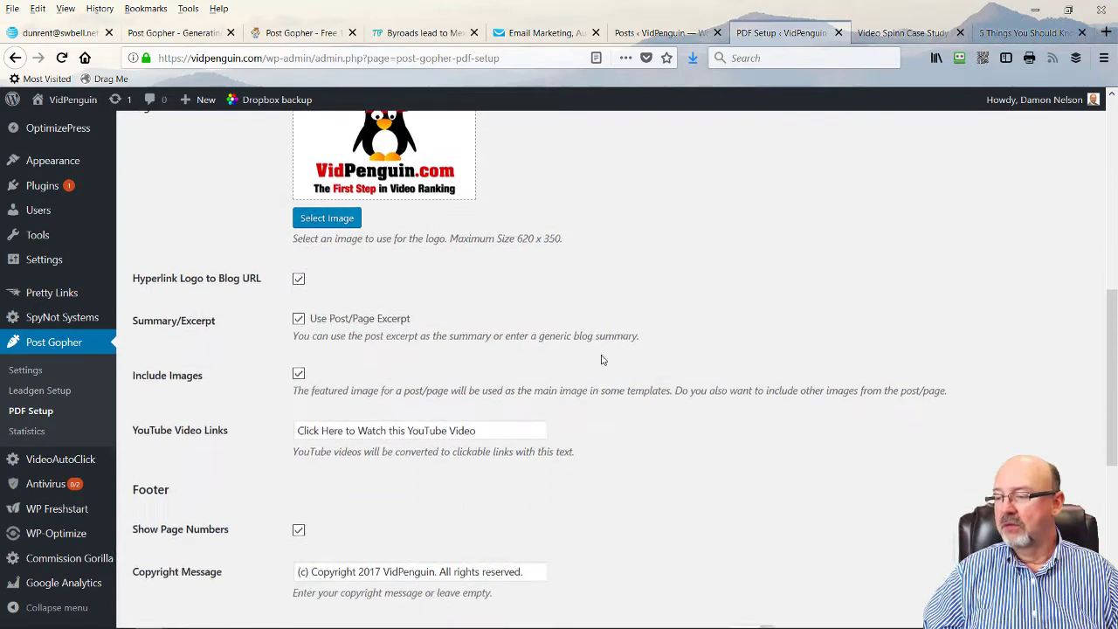
scroll(175, 401, down, 2)
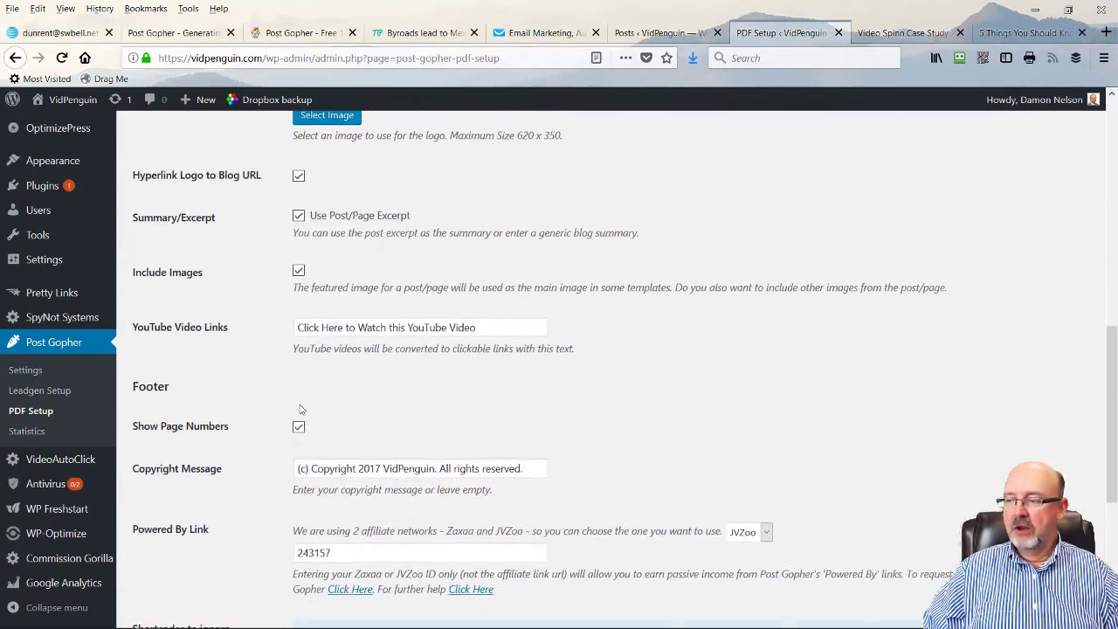
scroll(568, 313, up, 2)
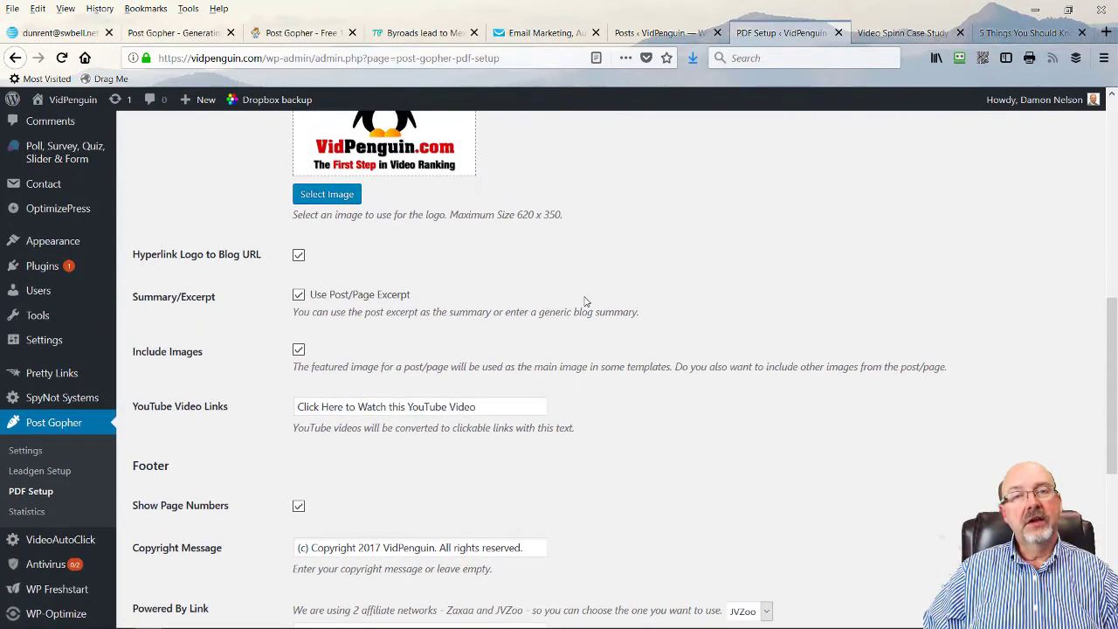
scroll(606, 324, down, 6)
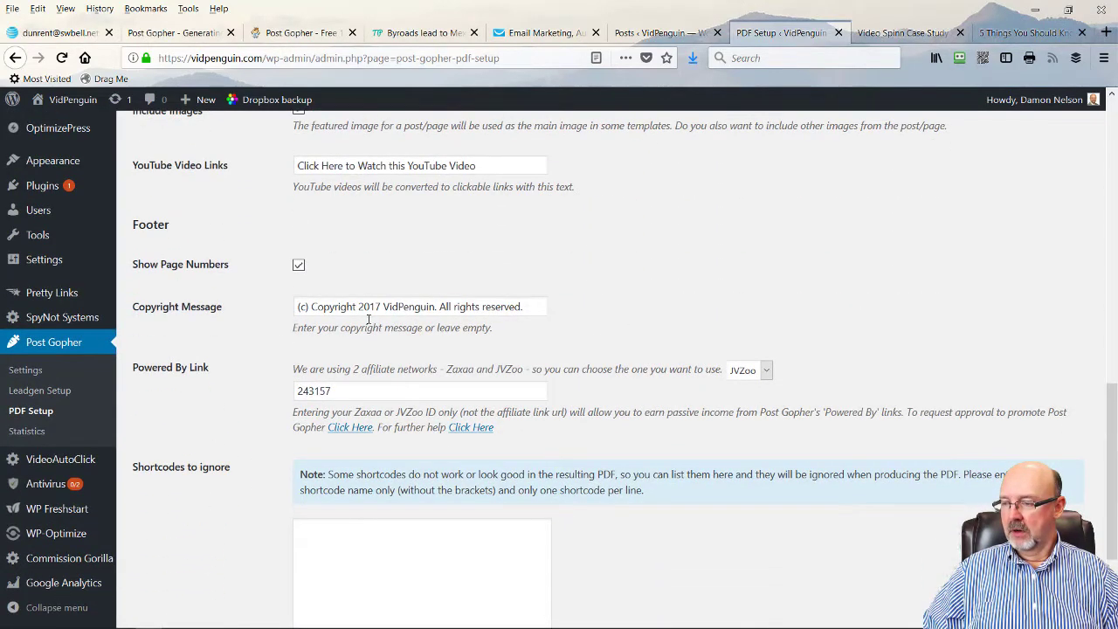
scroll(217, 371, down, 2)
scroll(280, 324, down, 2)
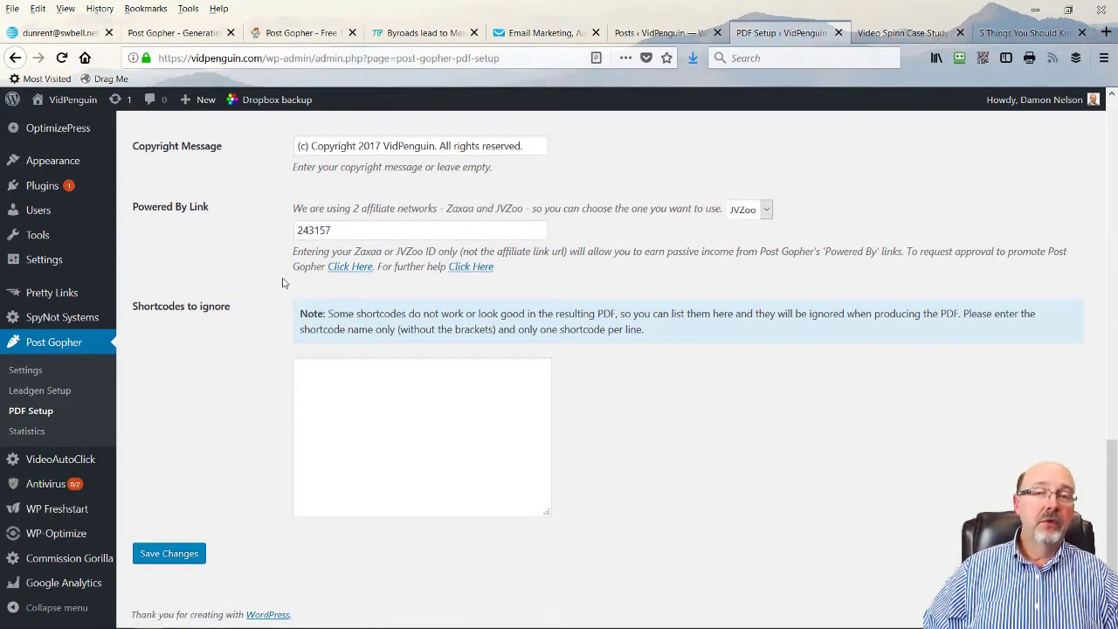
scroll(291, 302, up, 12)
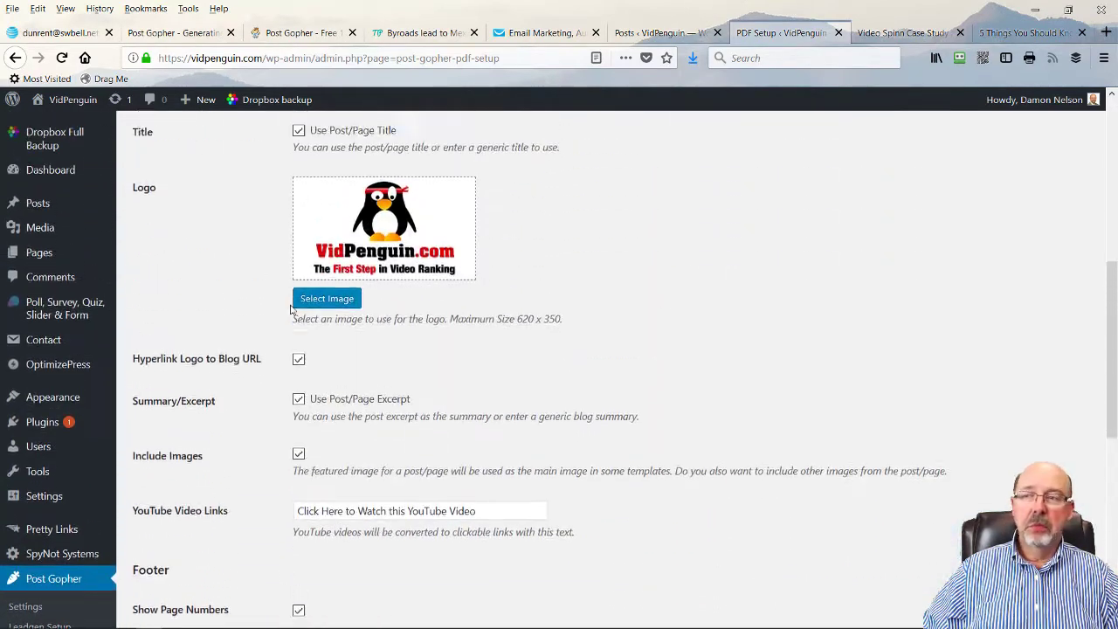
scroll(291, 308, up, 5)
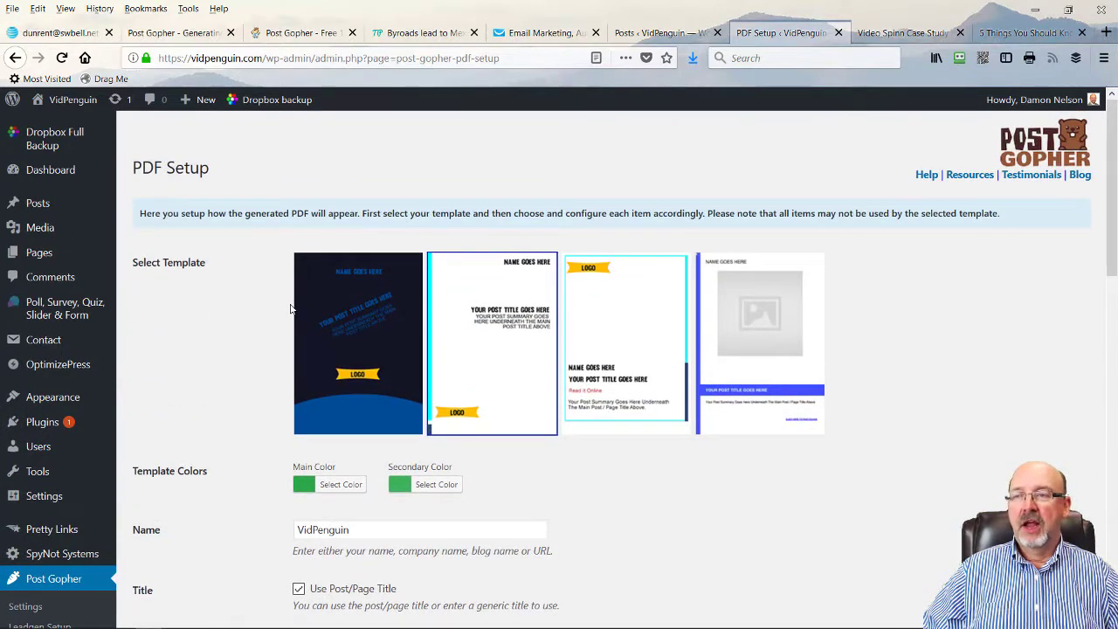